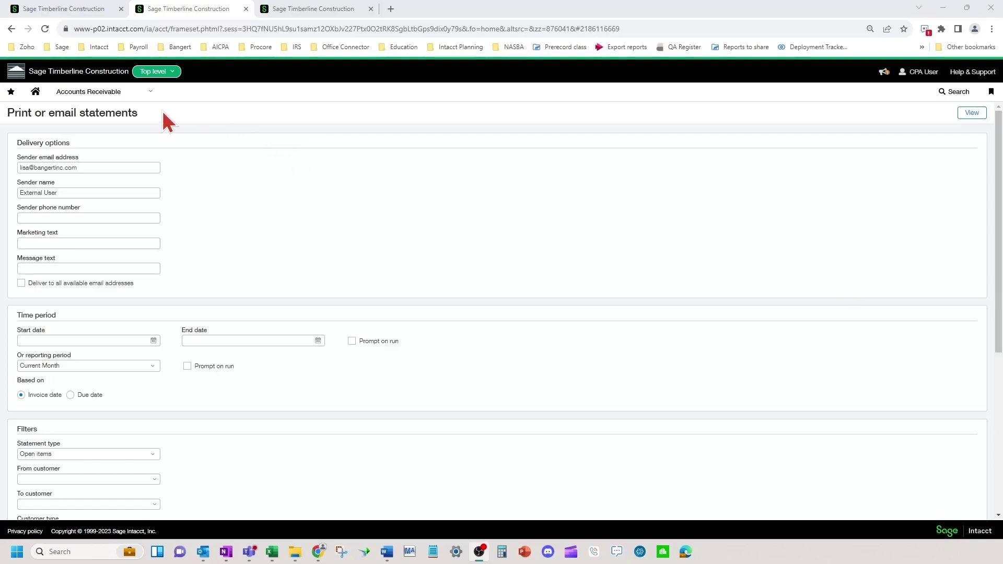
Browse all Accounts Receivable menu items, then switch to the tab with the AR configuration page.
{"action": "left_click", "coordinate": [128, 96]}
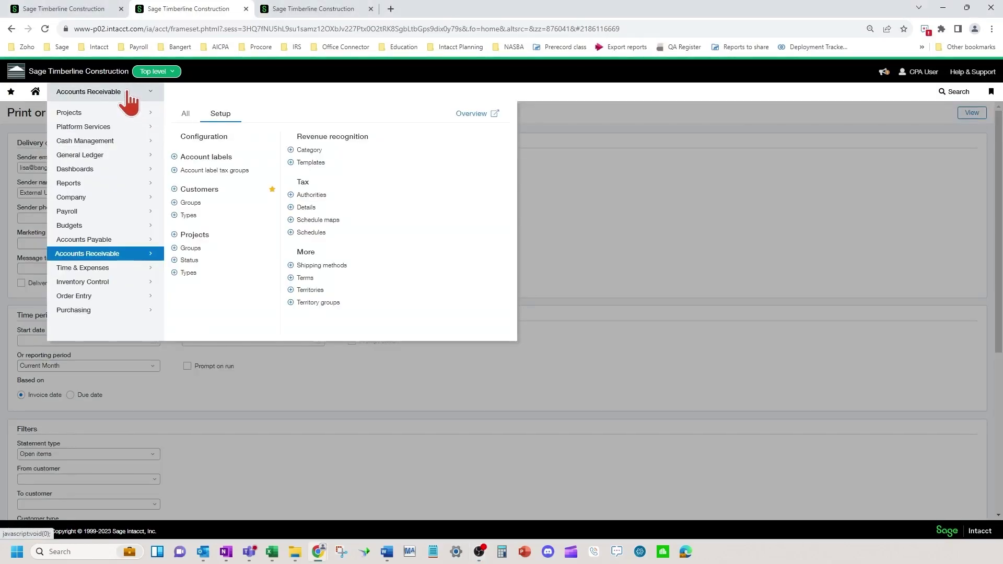
{"action": "left_click", "coordinate": [186, 115]}
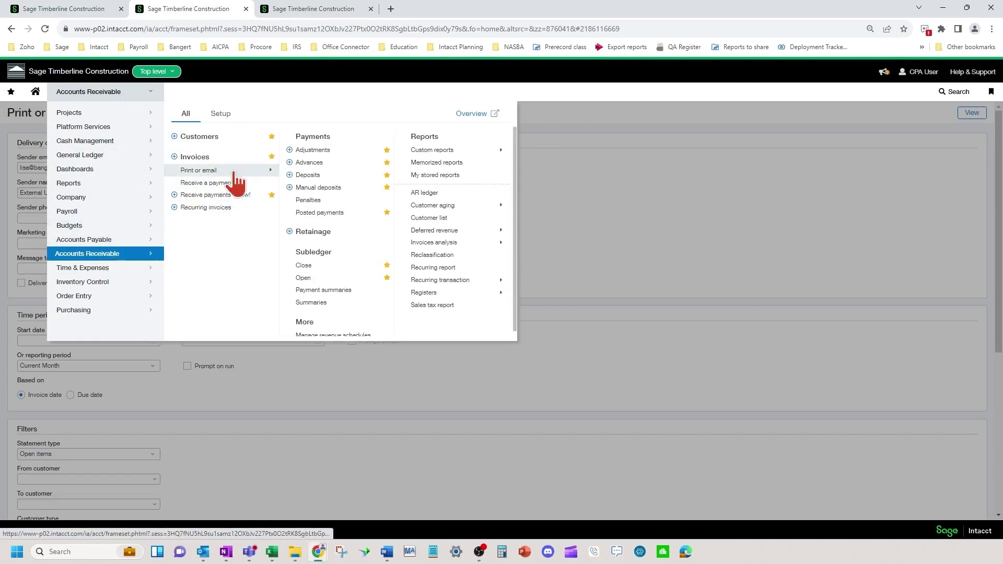
{"action": "mouse_move", "coordinate": [253, 172]}
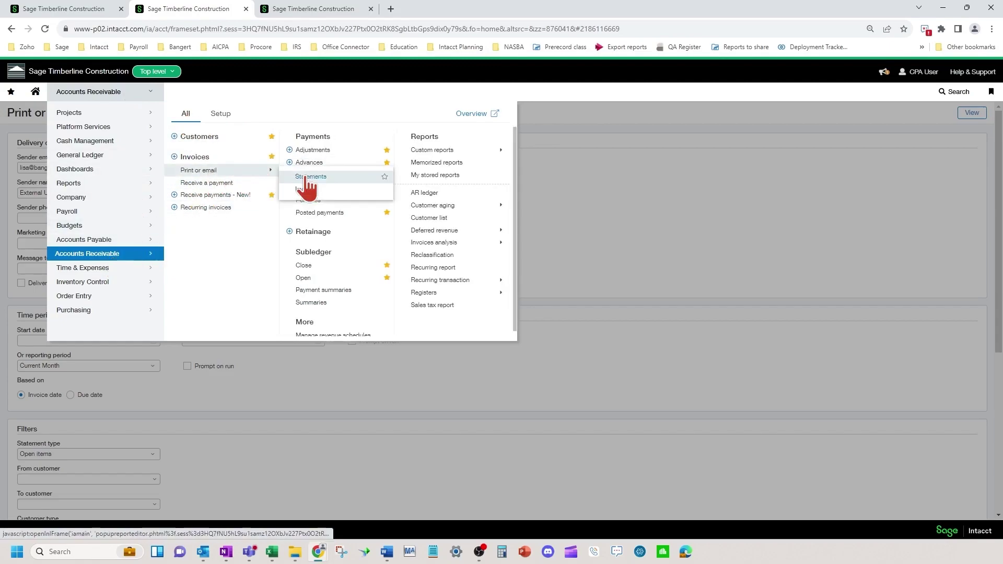
{"action": "left_click", "coordinate": [603, 198]}
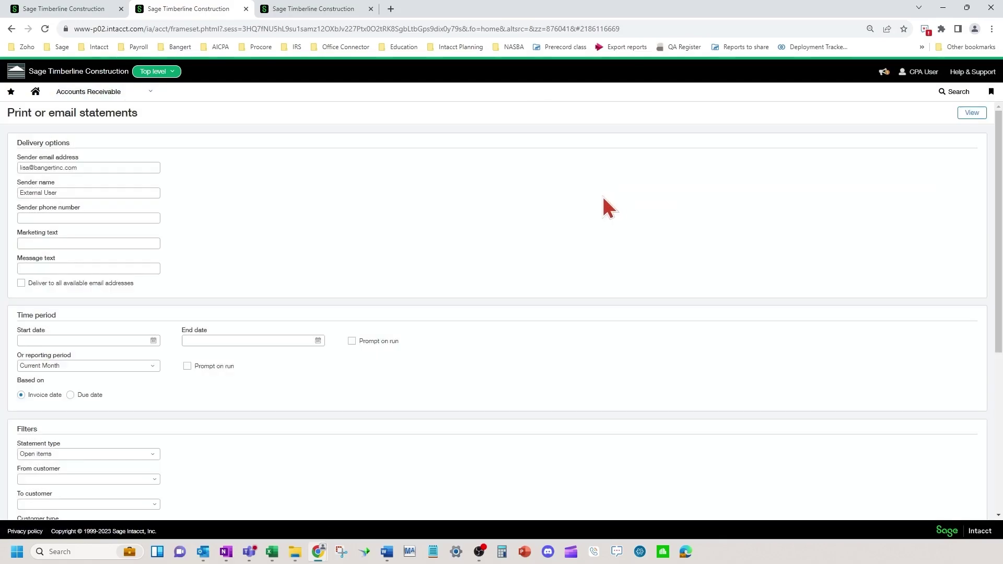
{"action": "left_click", "coordinate": [102, 218]}
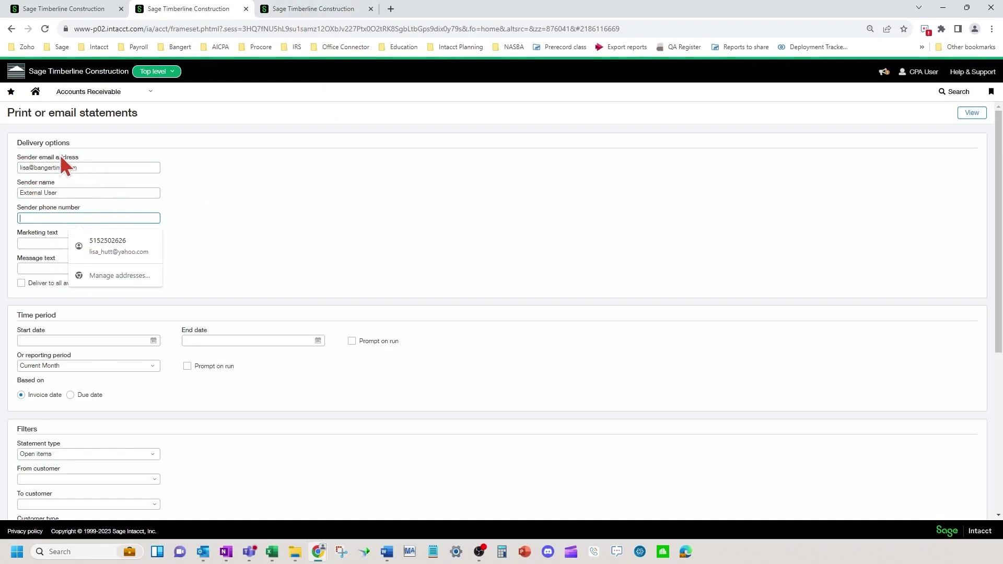
{"action": "left_click", "coordinate": [297, 10]}
Scroll down to Contact settings and choose a Custom sender profile for statements.
{"action": "left_click", "coordinate": [103, 99]}
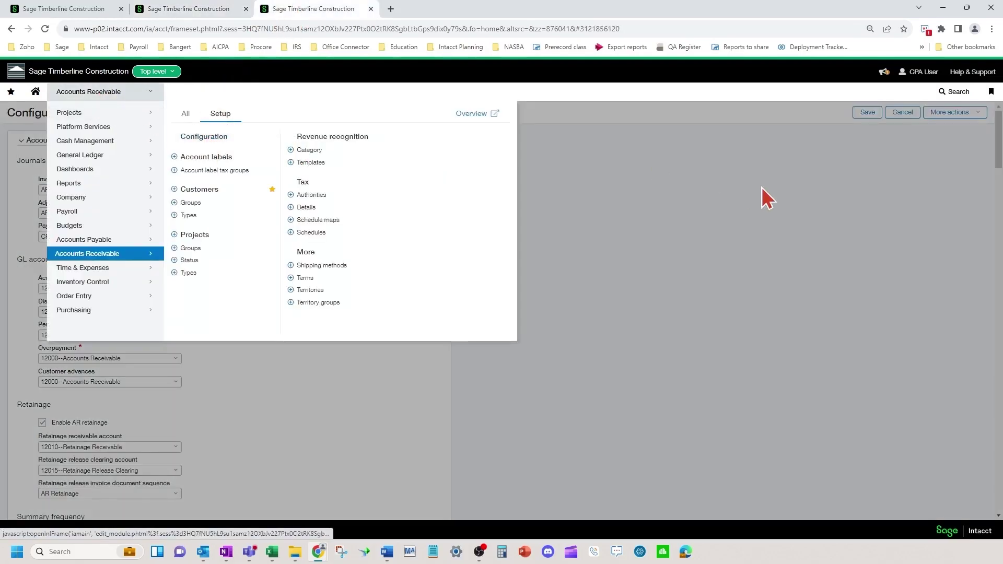
{"action": "scroll", "coordinate": [313, 334], "scroll_direction": "down", "scroll_amount": 5}
{"action": "scroll", "coordinate": [253, 346], "scroll_direction": "down", "scroll_amount": 12}
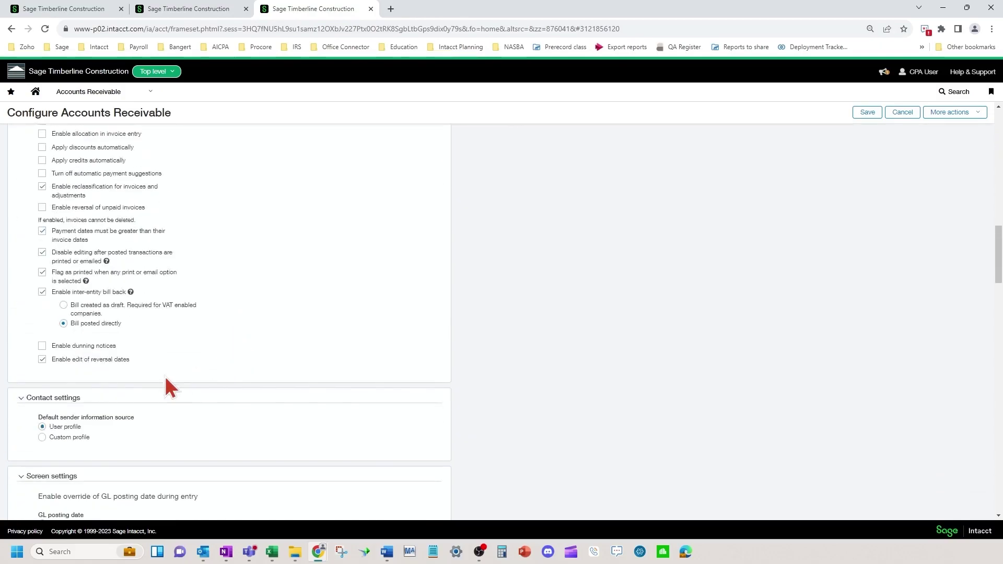
{"action": "scroll", "coordinate": [174, 413], "scroll_direction": "down", "scroll_amount": 2}
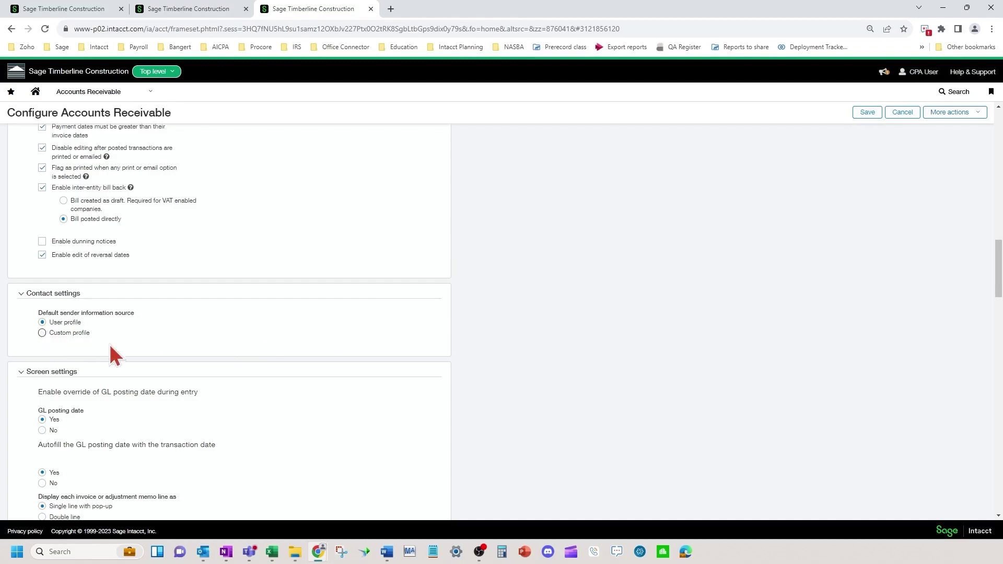
{"action": "left_click", "coordinate": [41, 332]}
Fill in the sender email, name and phone, then cancel and return to Print or email statements.
{"action": "left_click", "coordinate": [140, 357]}
{"action": "key", "text": "Tab"}
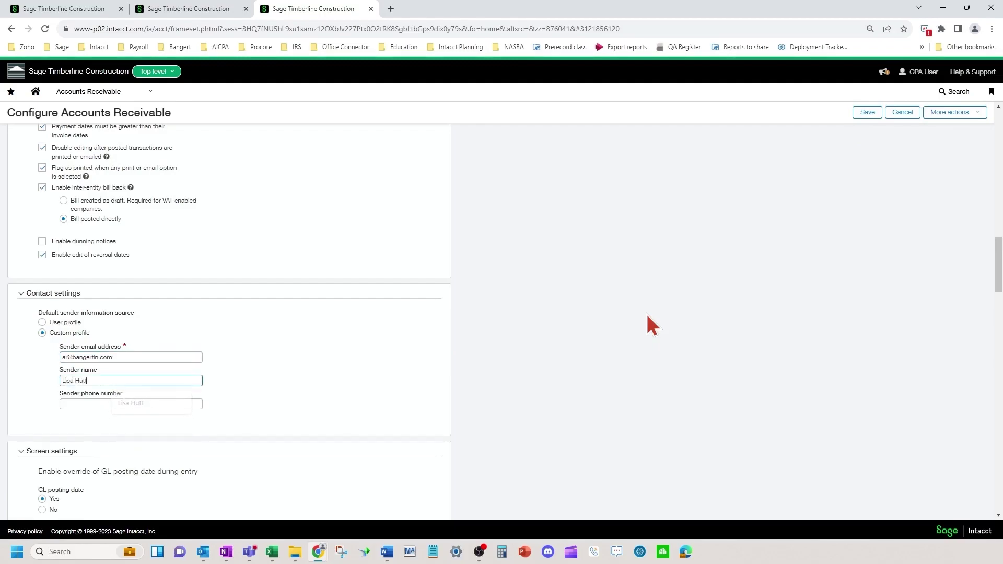
{"action": "key", "text": "Tab"}
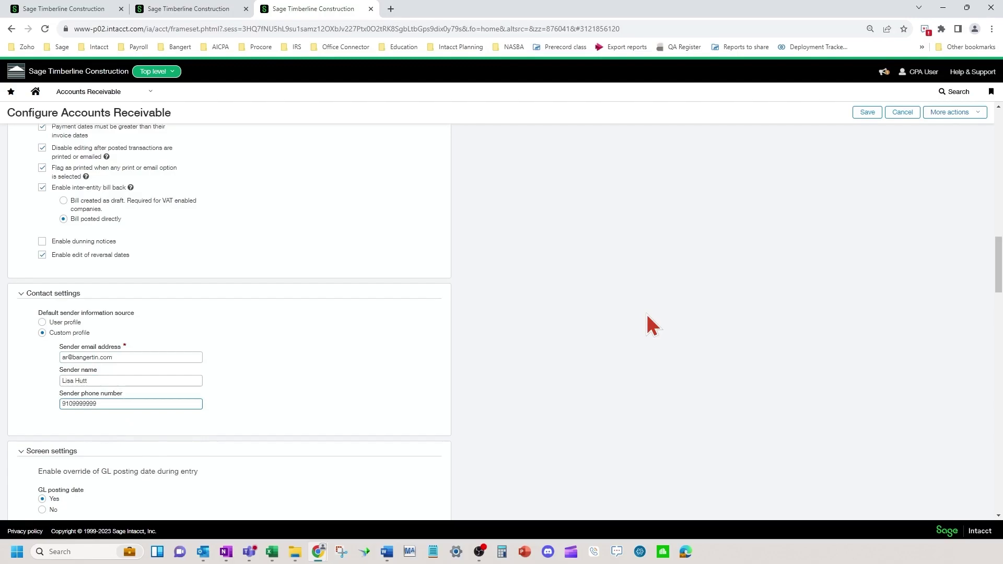
{"action": "left_click", "coordinate": [906, 114]}
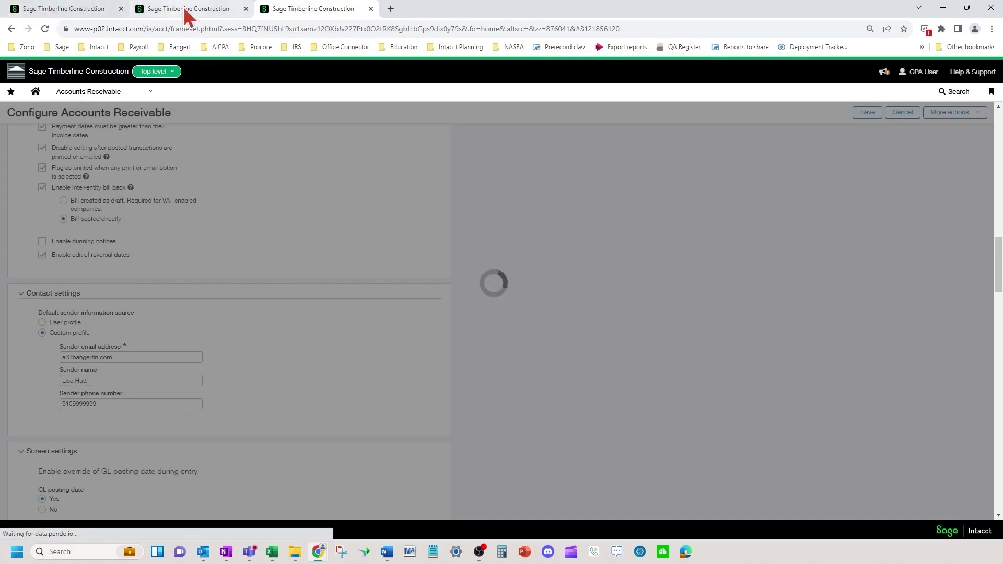
{"action": "left_click", "coordinate": [186, 9]}
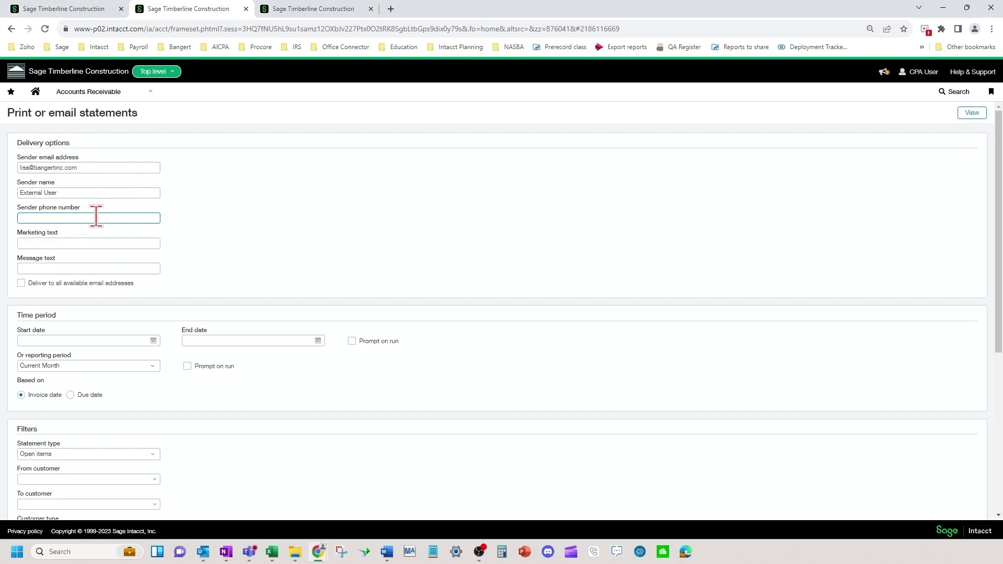
{"action": "left_click", "coordinate": [92, 243]}
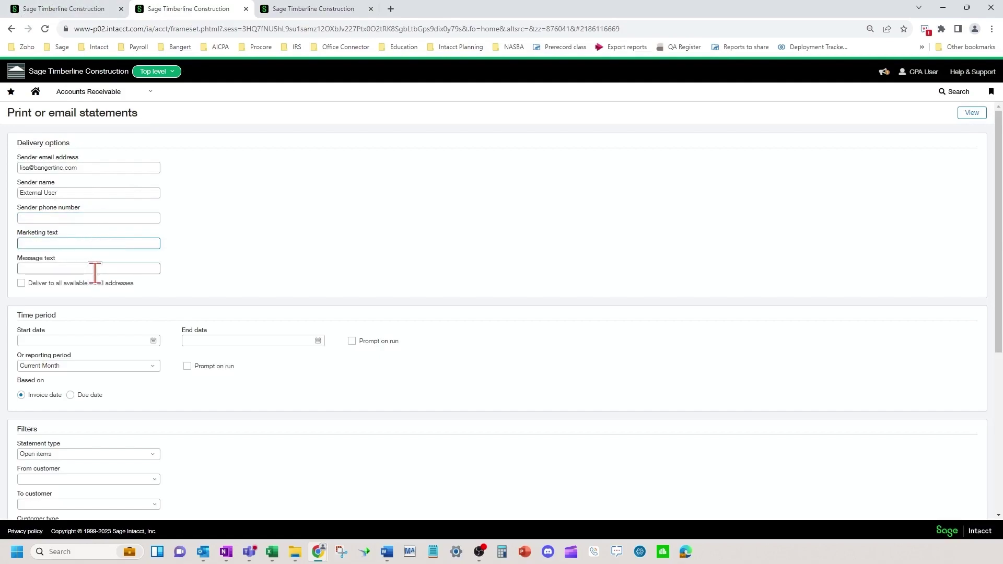
{"action": "left_click", "coordinate": [95, 269]}
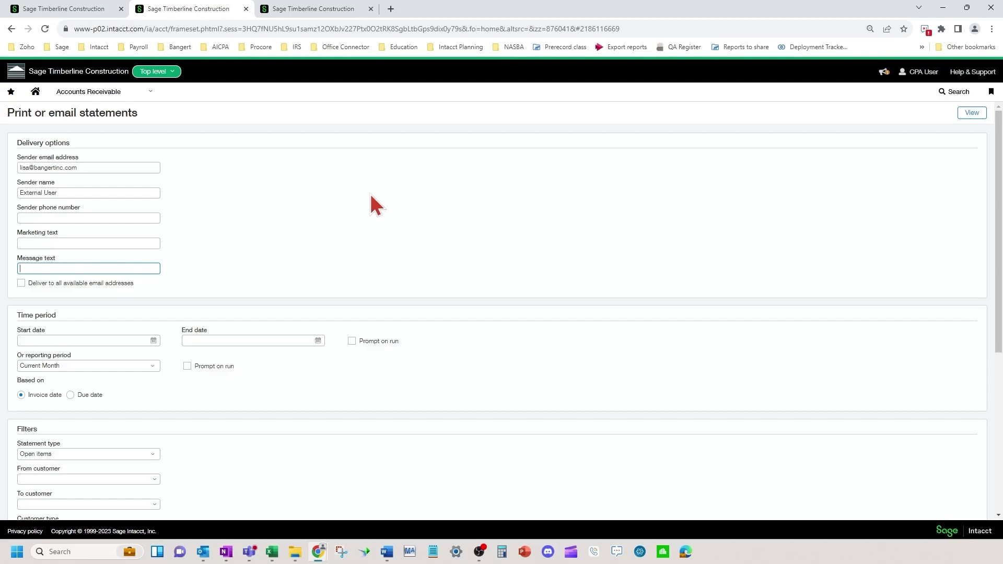
{"action": "left_click", "coordinate": [331, 10]}
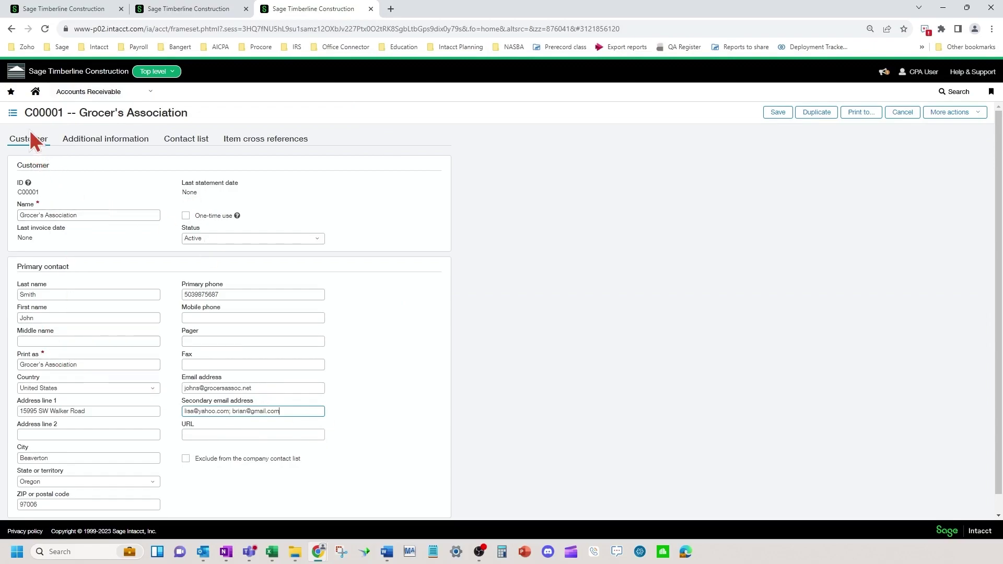
{"action": "left_click", "coordinate": [245, 387]}
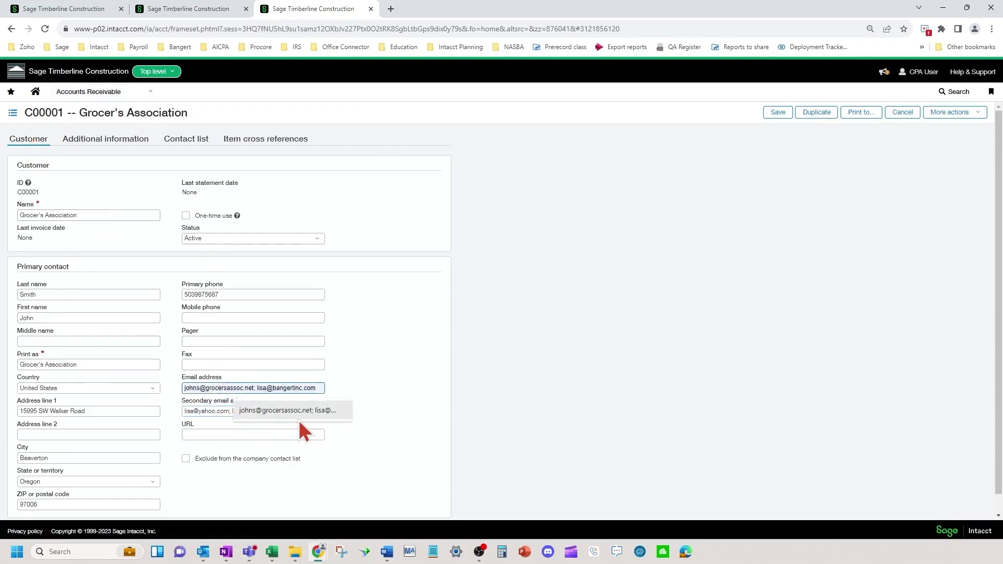
{"action": "left_click", "coordinate": [293, 435]}
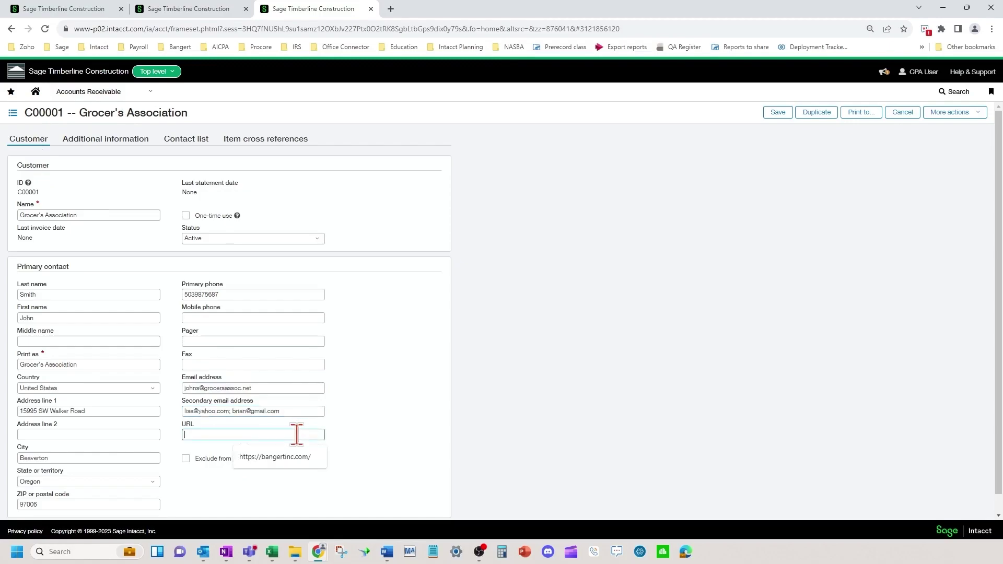
{"action": "left_click", "coordinate": [293, 389]}
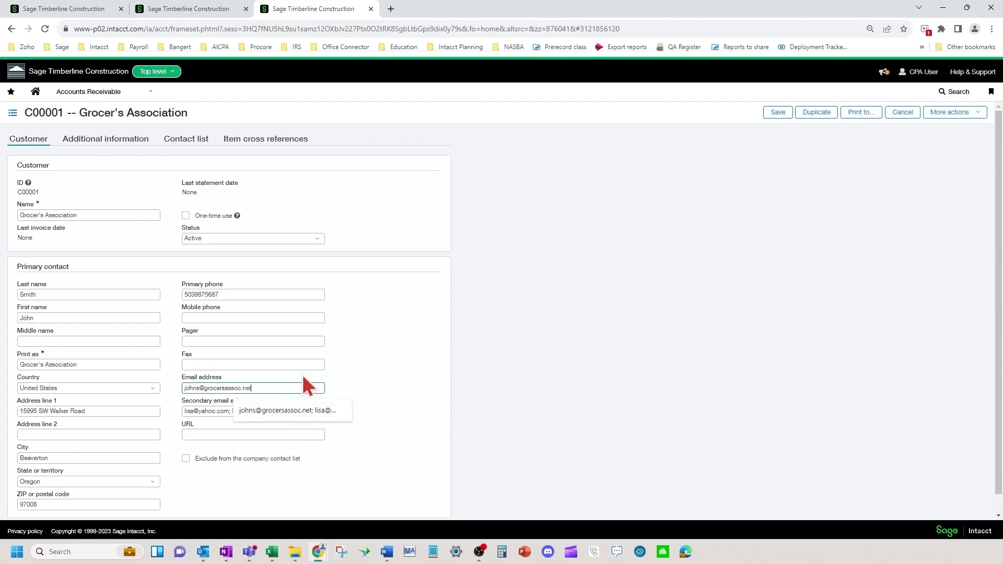
{"action": "left_click", "coordinate": [320, 364]}
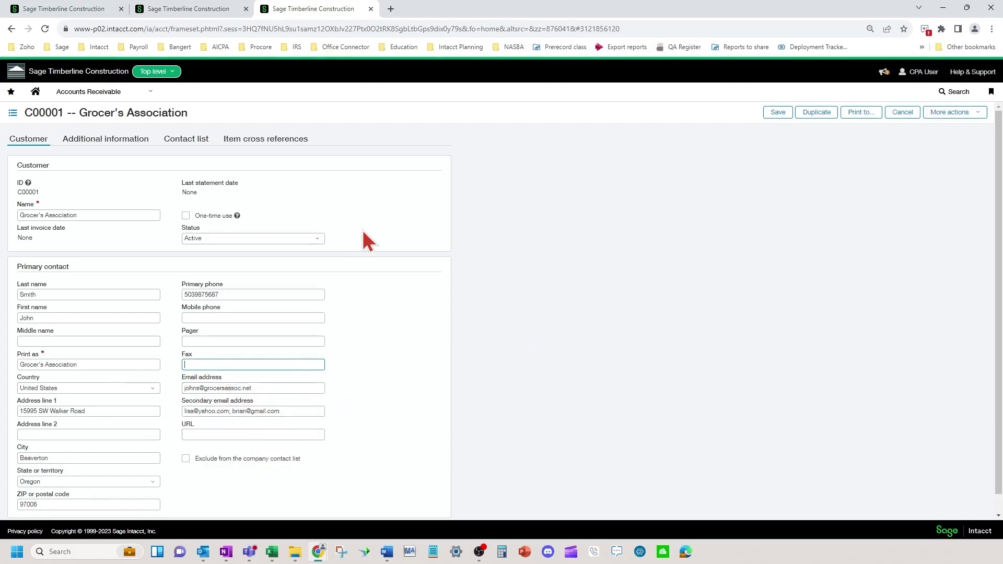
{"action": "left_click", "coordinate": [190, 15]}
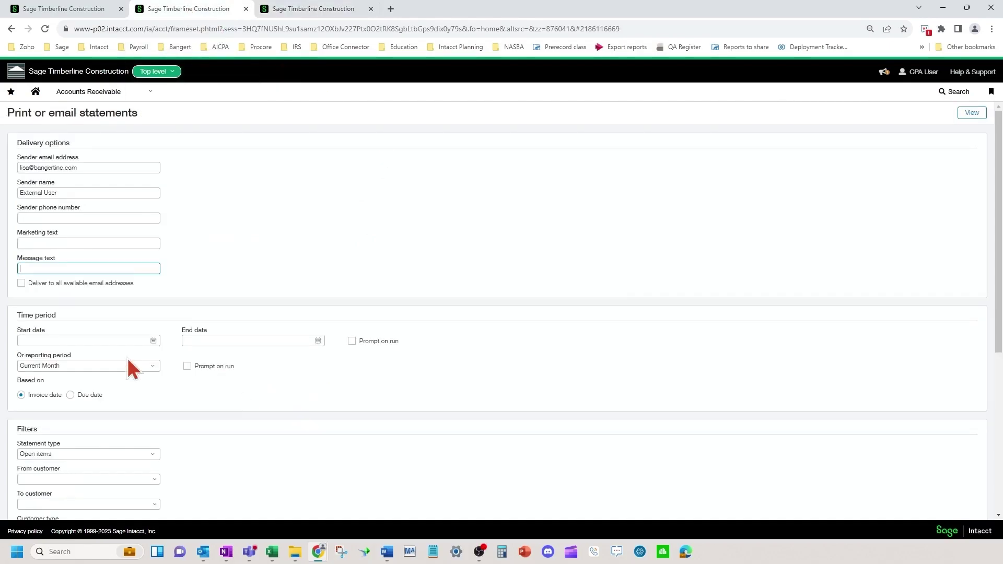
{"action": "left_click", "coordinate": [52, 340]}
{"action": "left_click", "coordinate": [251, 339]}
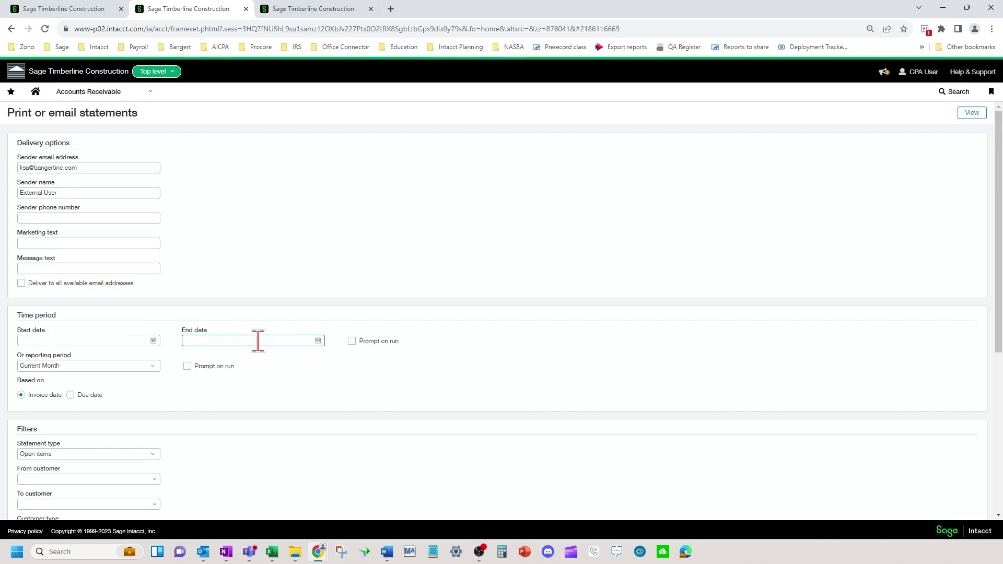
{"action": "left_click", "coordinate": [62, 367]}
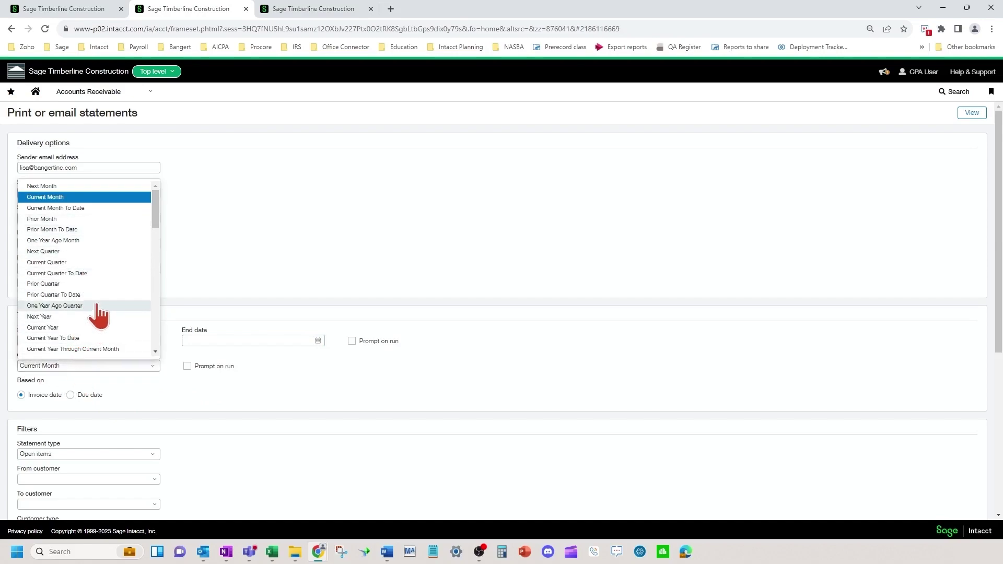
{"action": "left_click", "coordinate": [325, 389]}
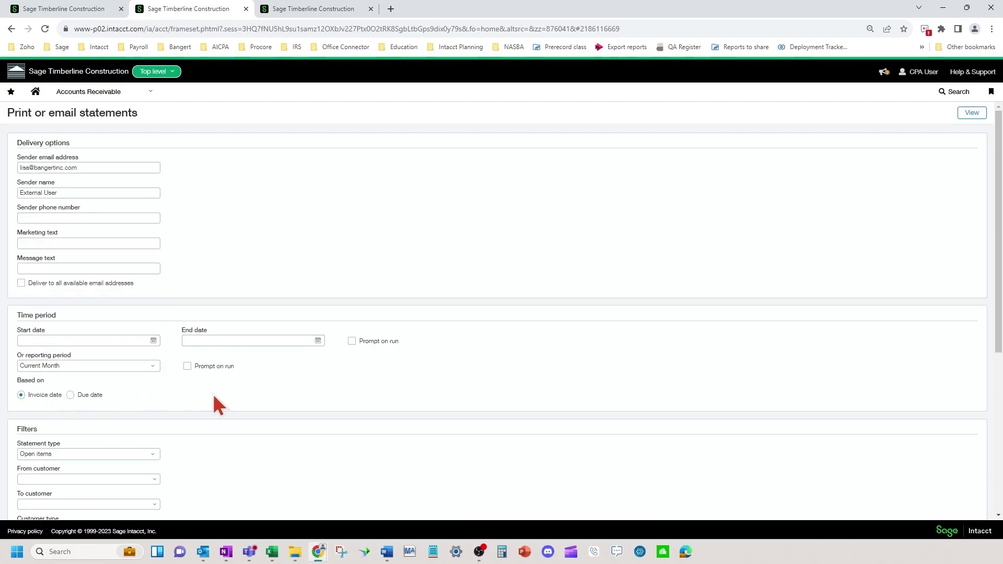
{"action": "scroll", "coordinate": [212, 392], "scroll_direction": "down", "scroll_amount": 4}
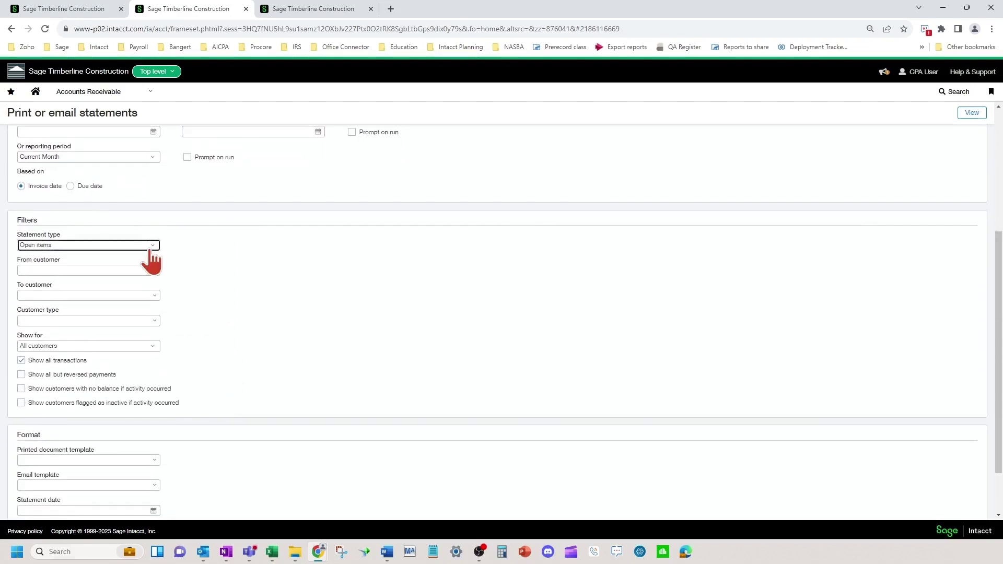
{"action": "left_click", "coordinate": [150, 247]}
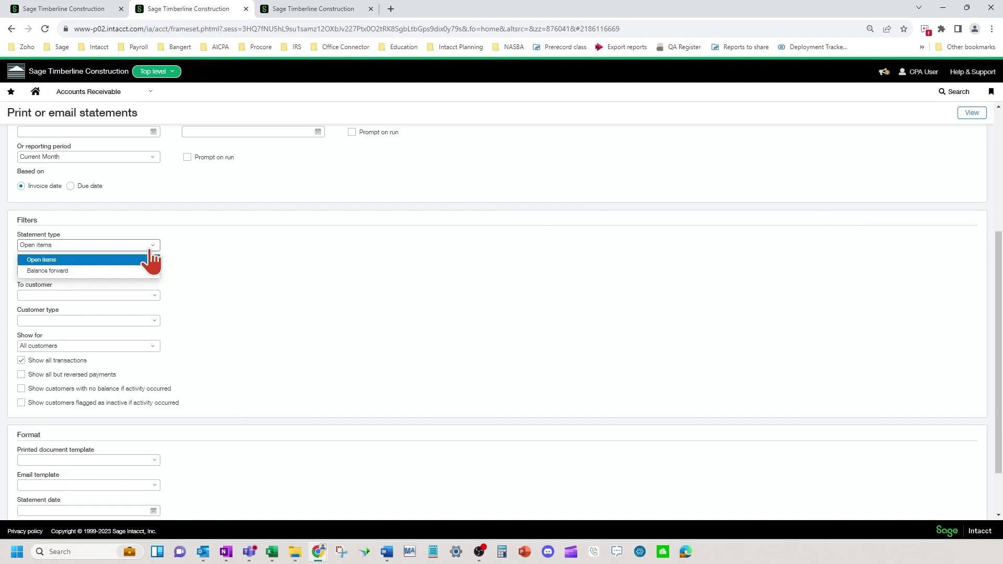
{"action": "left_click", "coordinate": [342, 282]}
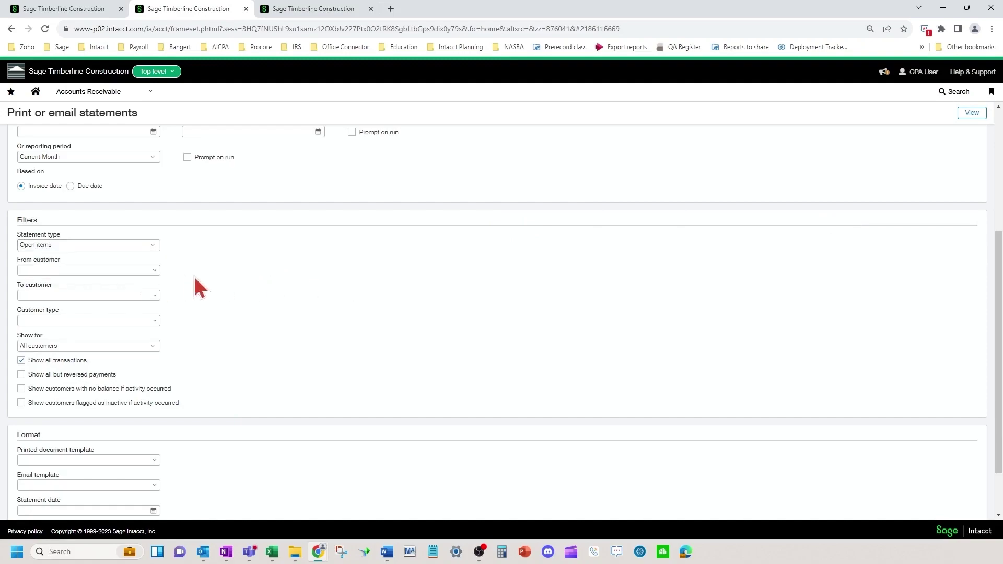
{"action": "left_click", "coordinate": [139, 295]}
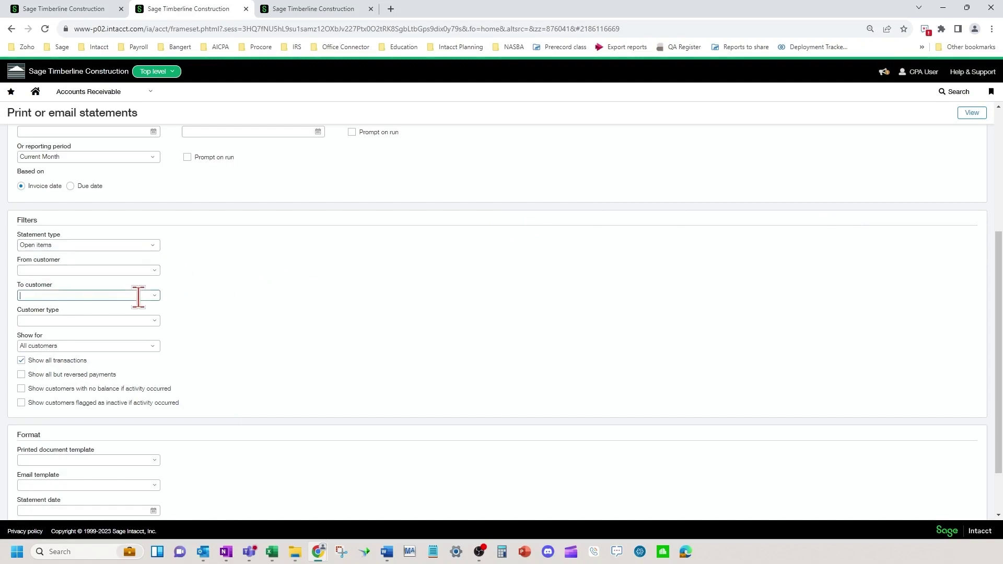
{"action": "left_click", "coordinate": [154, 271]}
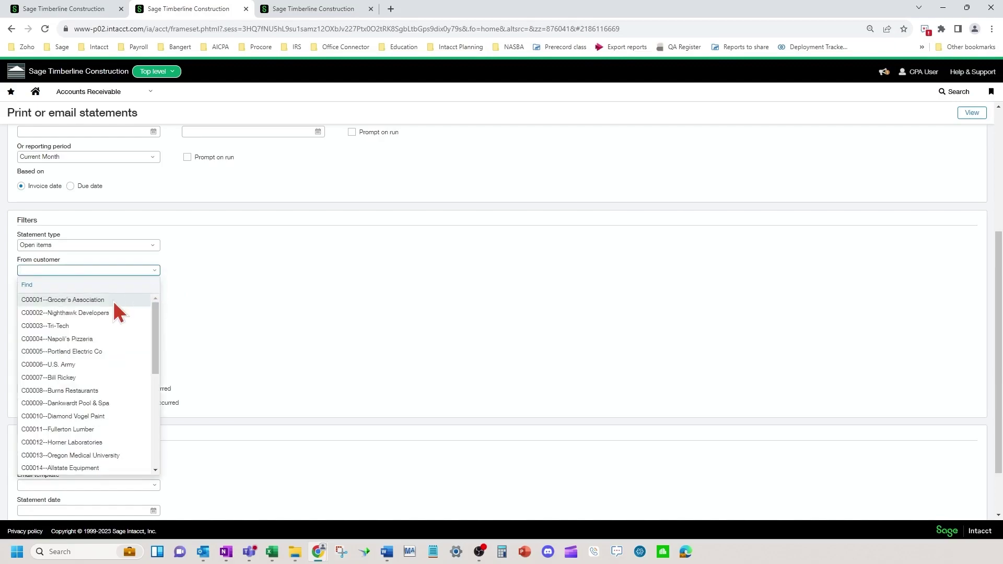
{"action": "left_click", "coordinate": [304, 295]}
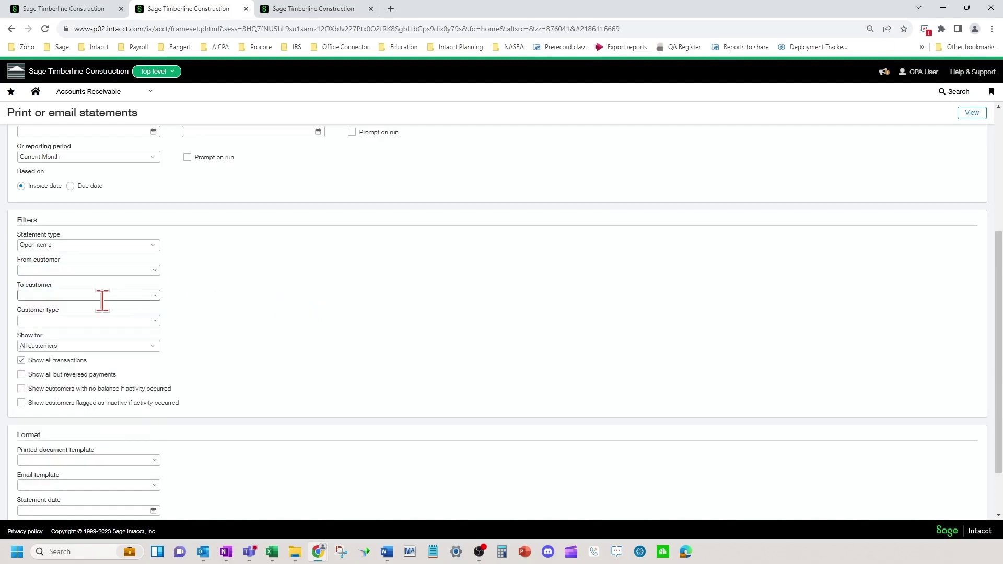
{"action": "left_click", "coordinate": [154, 320]}
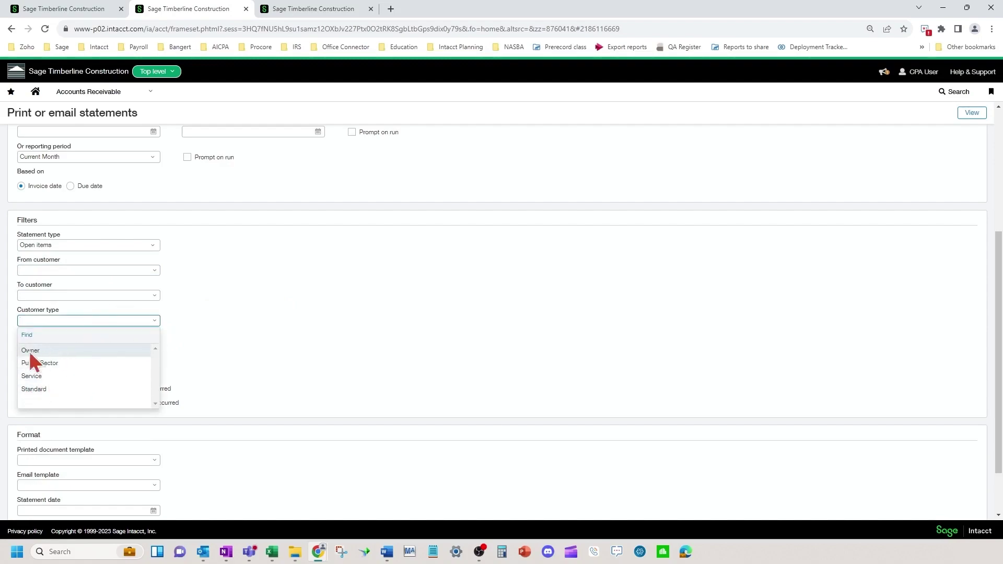
{"action": "left_click", "coordinate": [301, 336]}
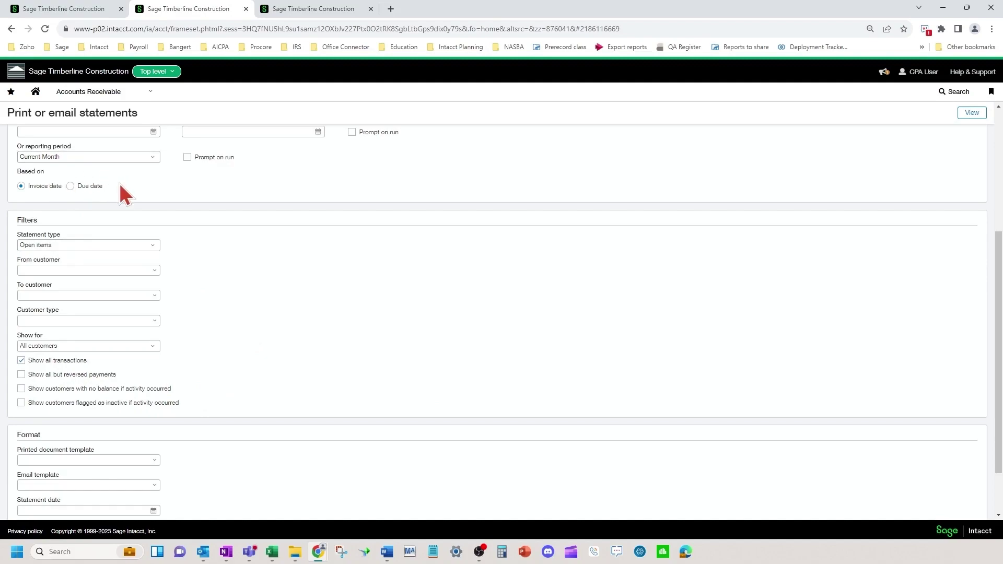
{"action": "scroll", "coordinate": [119, 181], "scroll_direction": "up", "scroll_amount": 1}
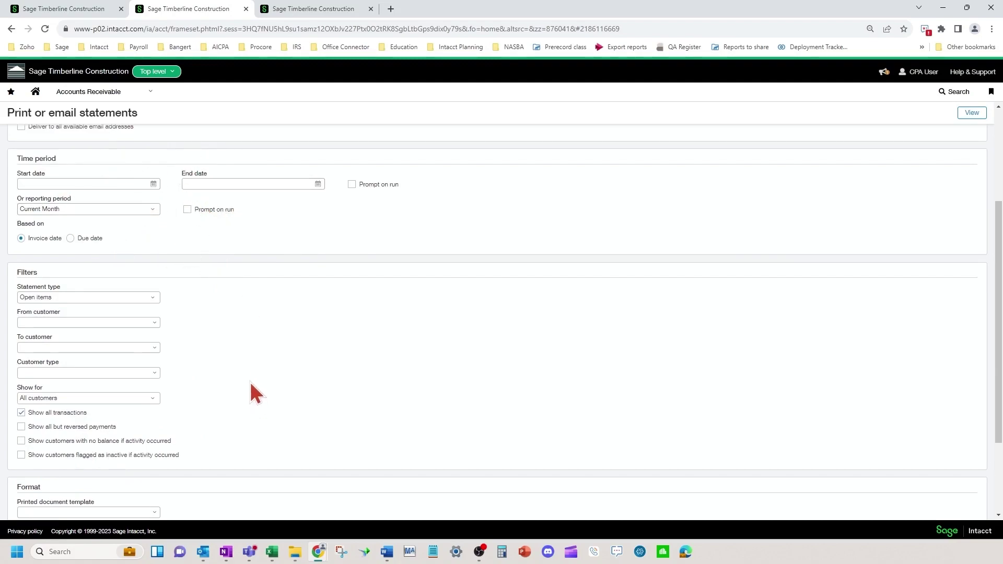
{"action": "scroll", "coordinate": [250, 383], "scroll_direction": "down", "scroll_amount": 2}
Choose Prior Month in the Time period's Or reporting period dropdown.
{"action": "scroll", "coordinate": [253, 385], "scroll_direction": "up", "scroll_amount": 5}
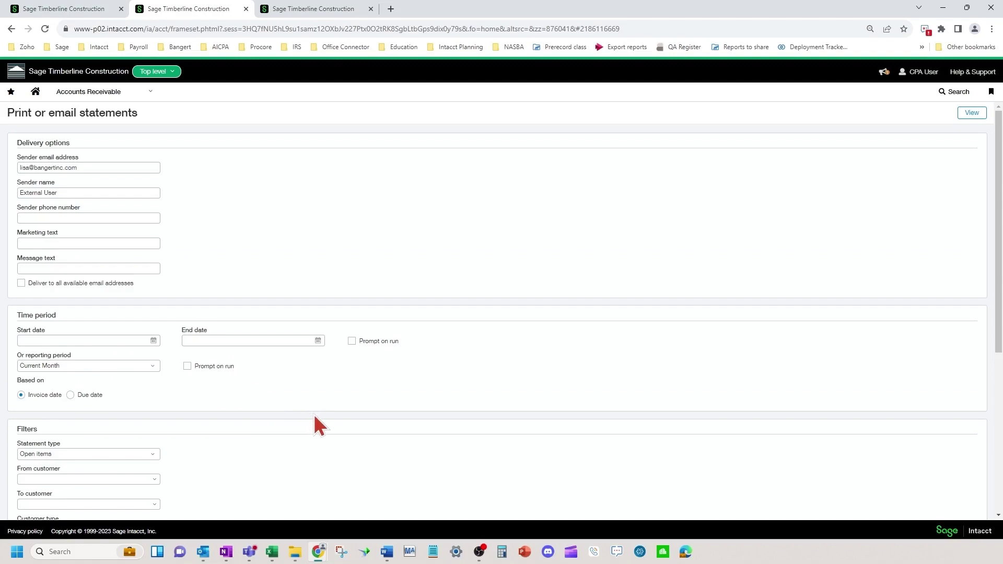
{"action": "left_click", "coordinate": [108, 365]}
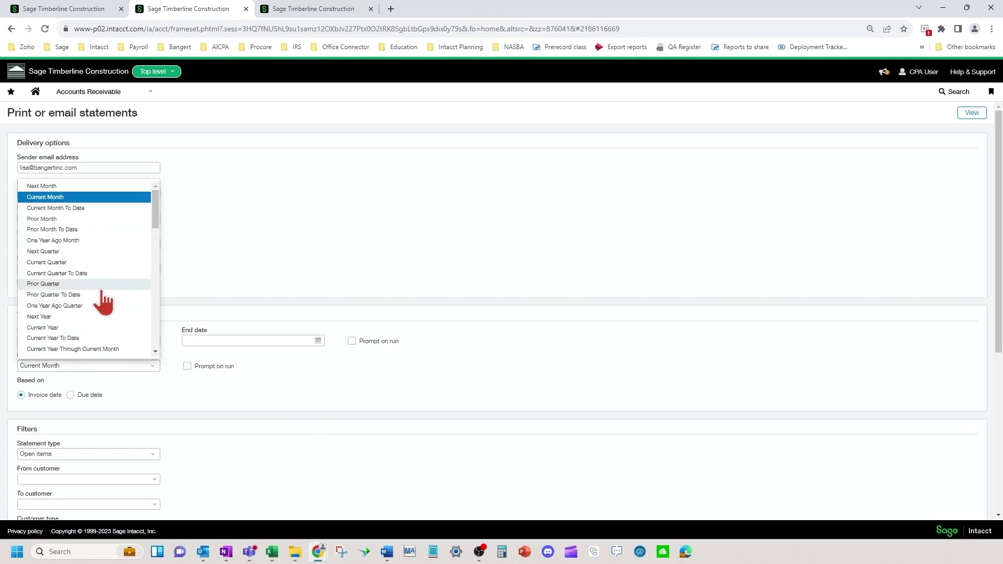
{"action": "left_click", "coordinate": [94, 219]}
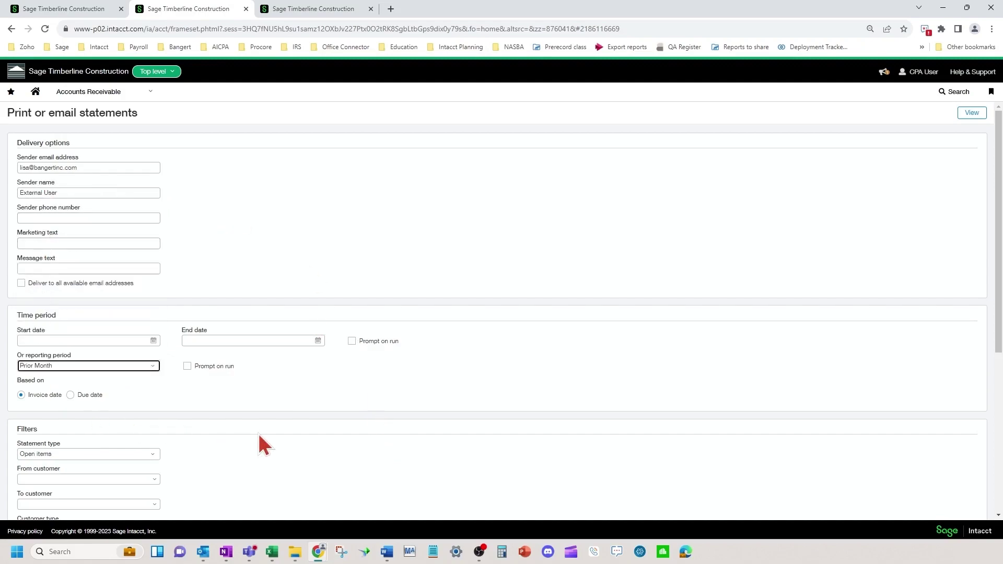
{"action": "scroll", "coordinate": [258, 431], "scroll_direction": "down", "scroll_amount": 1}
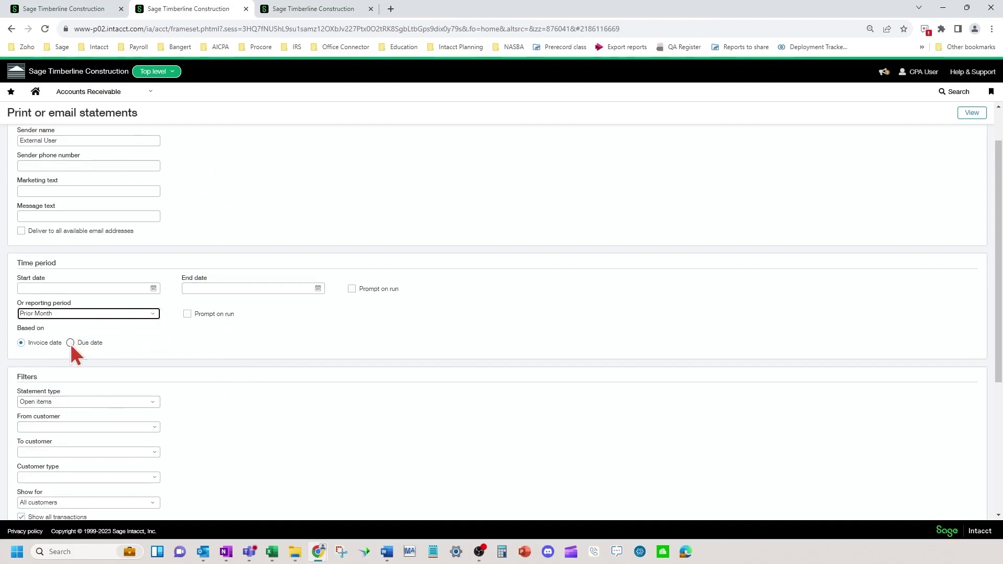
{"action": "scroll", "coordinate": [253, 398], "scroll_direction": "down", "scroll_amount": 3}
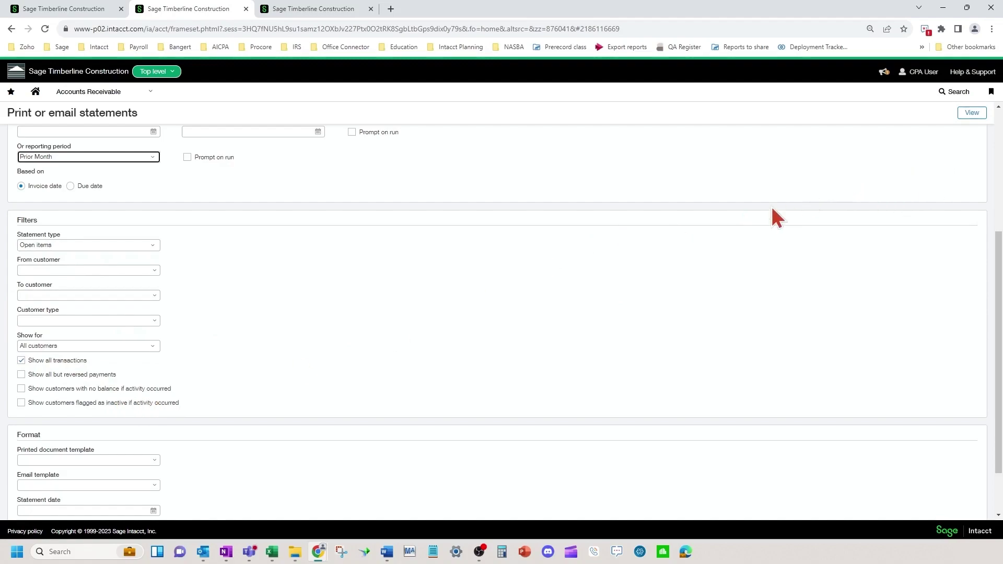
{"action": "scroll", "coordinate": [320, 329], "scroll_direction": "down", "scroll_amount": 1}
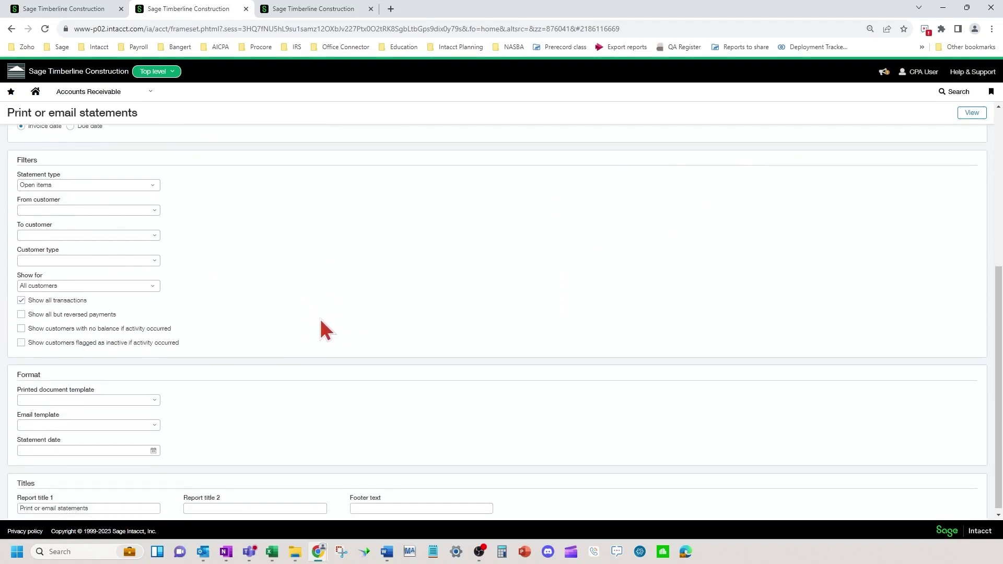
Pick Intacct Statement as the printed document template and 2--AR Statements as the email template.
{"action": "left_click", "coordinate": [155, 395]}
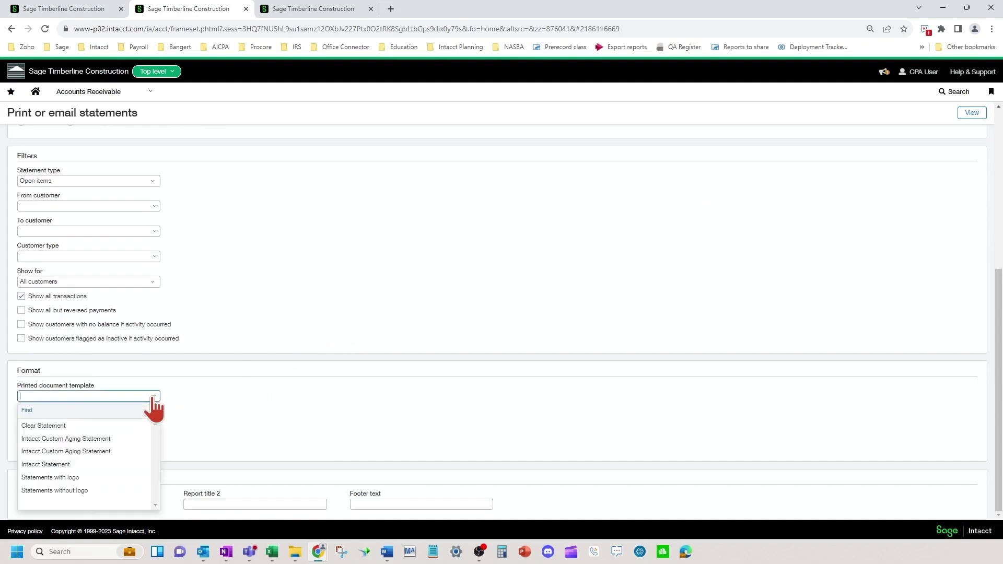
{"action": "left_click", "coordinate": [49, 466]}
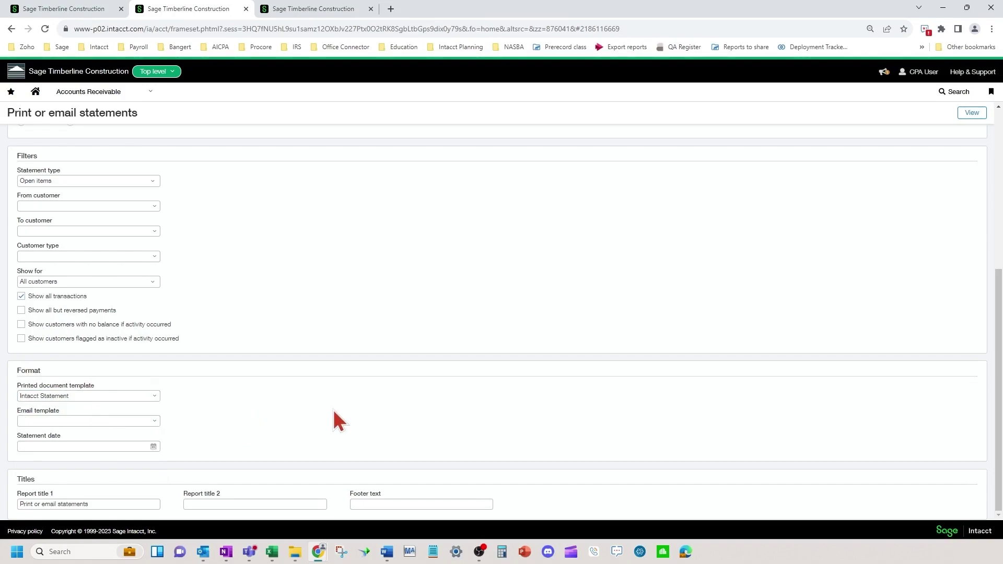
{"action": "left_click", "coordinate": [153, 421]}
{"action": "left_click", "coordinate": [45, 450]}
Enter 08/31/2023 as the statement date.
{"action": "left_click", "coordinate": [87, 447]}
{"action": "type", "text": "08312023"}
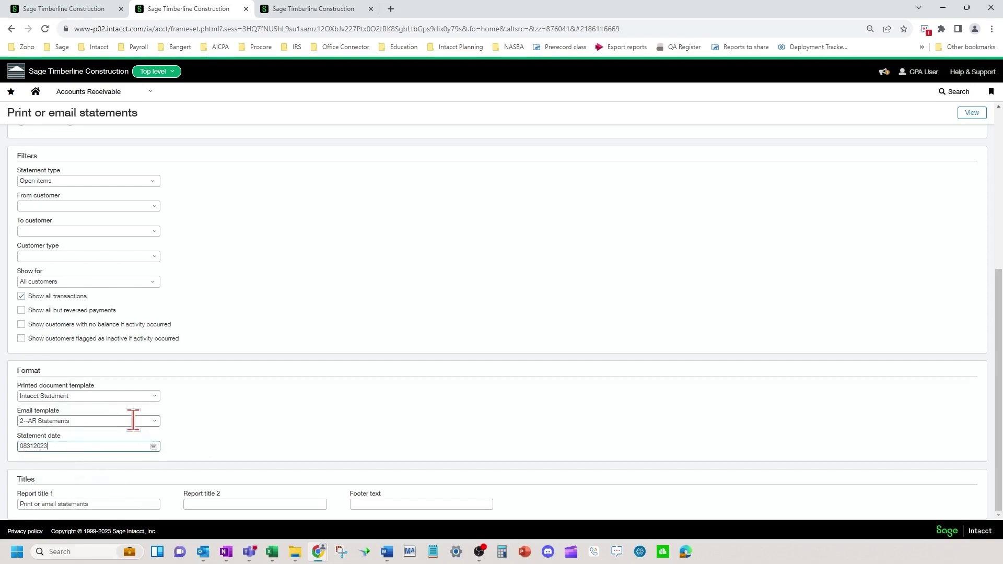
{"action": "left_click", "coordinate": [244, 309]}
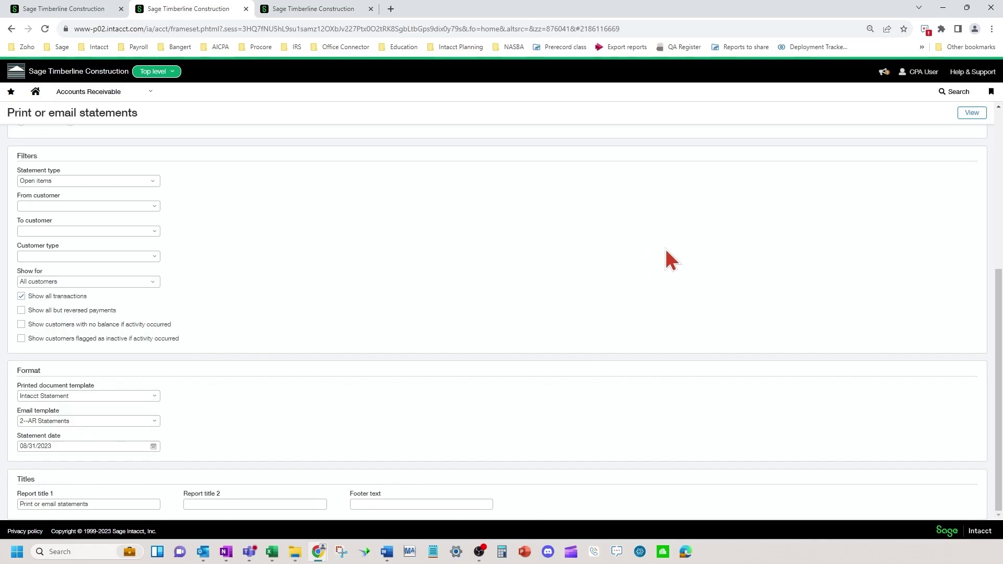
Generate the Send statements list and check the Burns Restaurants and Wicker Property Managers recipient addresses.
{"action": "left_click", "coordinate": [969, 114]}
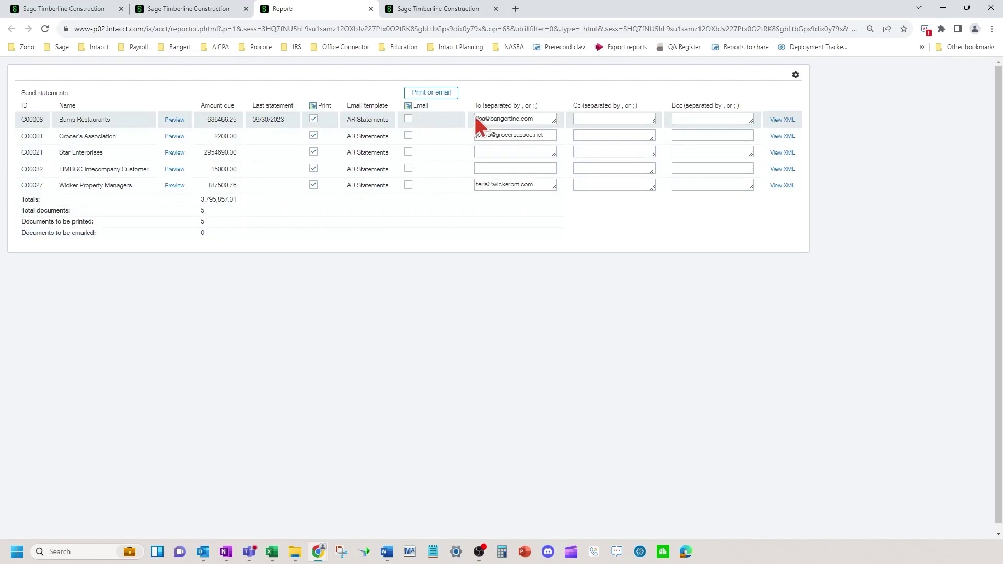
{"action": "left_click_drag", "start_coordinate": [475, 118], "coordinate": [542, 124]}
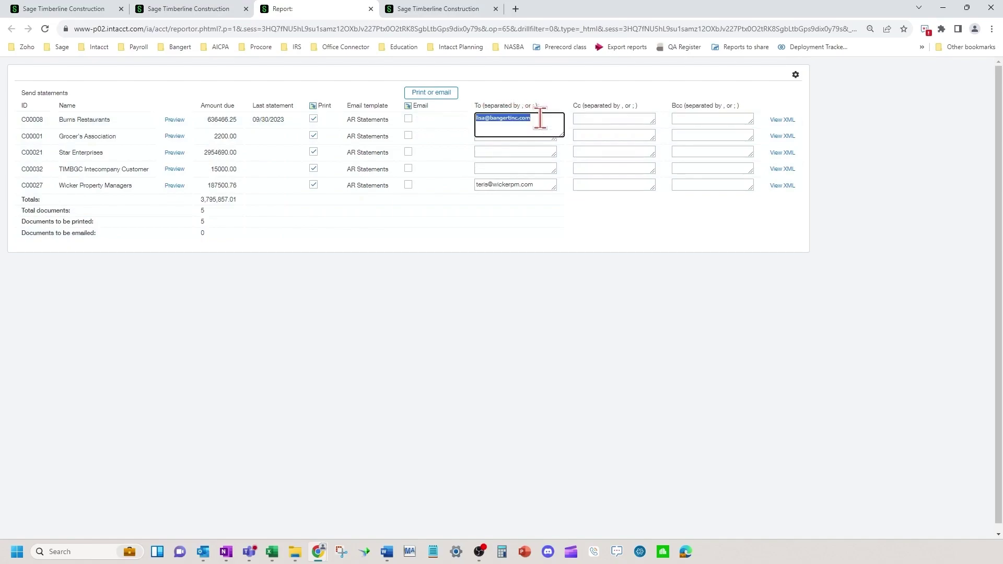
{"action": "triple_click", "coordinate": [543, 185]}
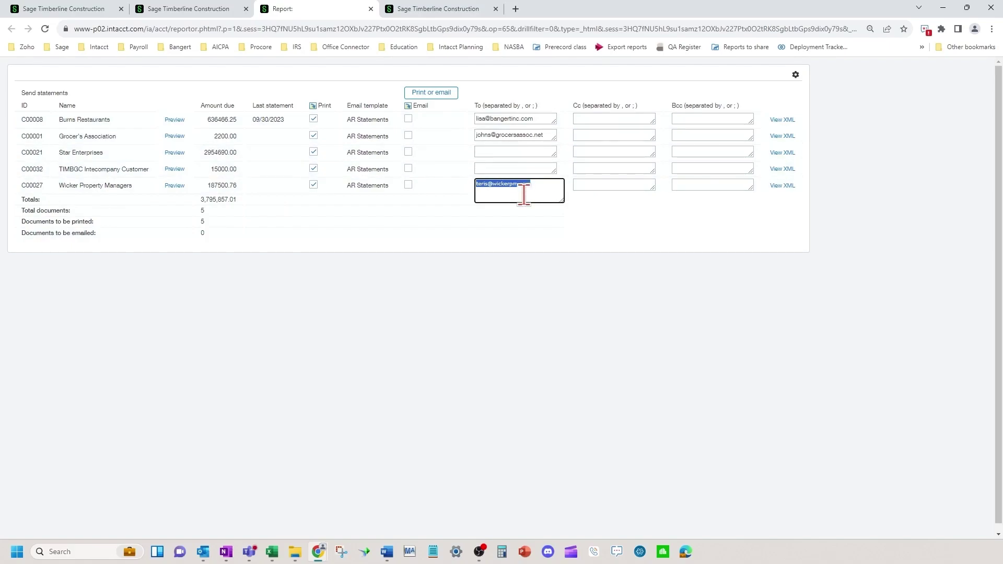
{"action": "left_click", "coordinate": [291, 13]}
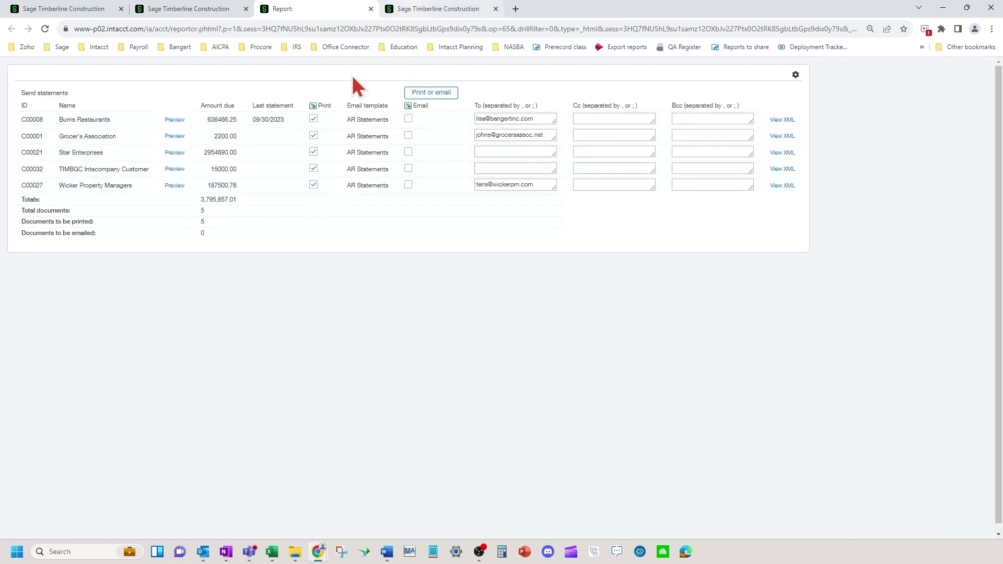
Look over the Grocer's Association customer record, then preview the Burns Restaurants statement.
{"action": "left_click", "coordinate": [427, 10]}
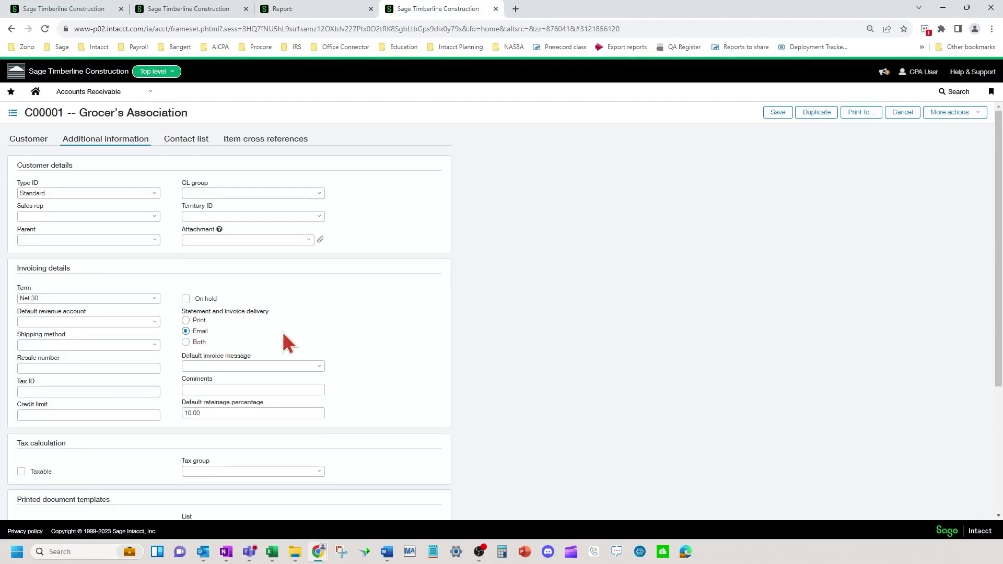
{"action": "left_click", "coordinate": [325, 12]}
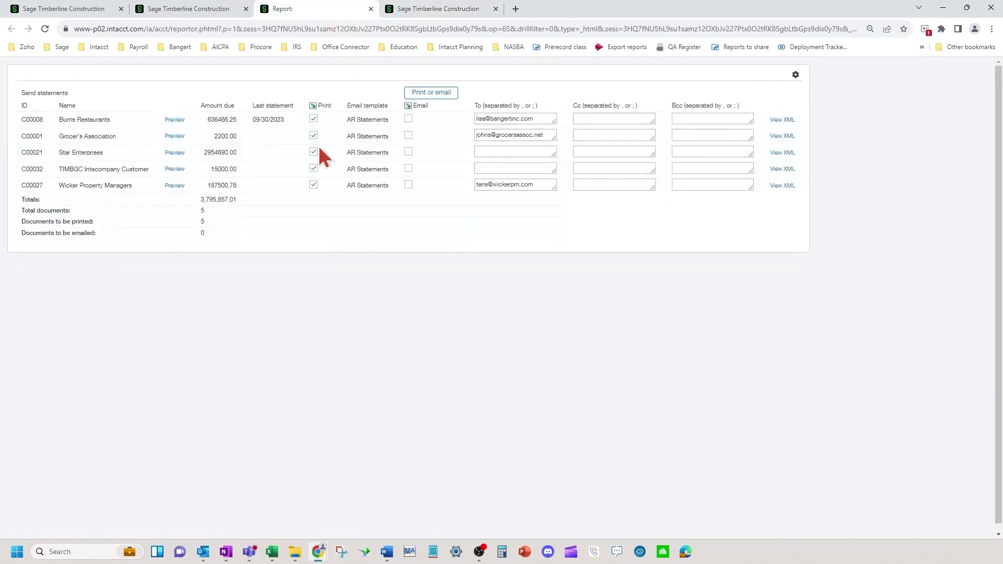
{"action": "left_click", "coordinate": [175, 120]}
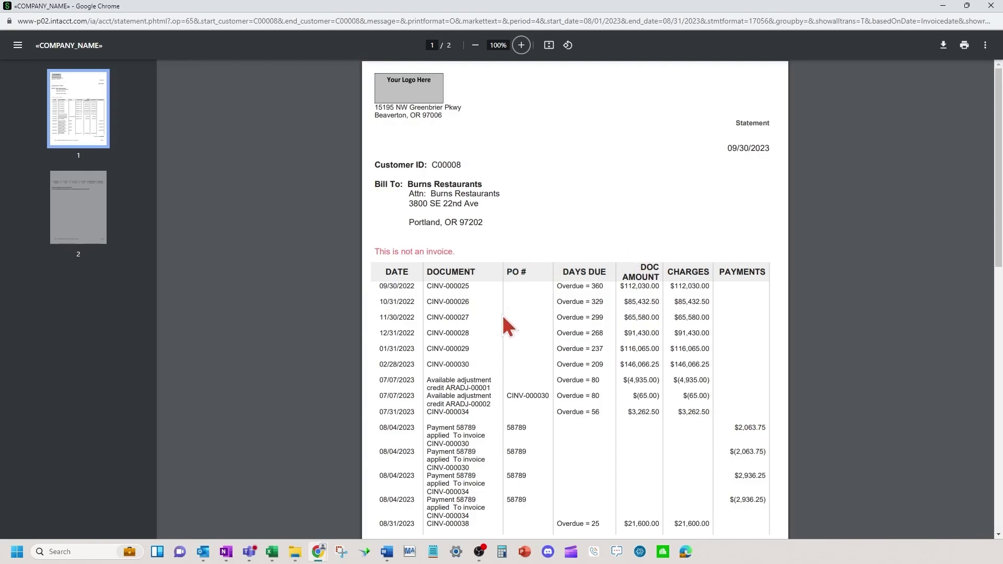
Scroll through both pages of the Burns Restaurants statement preview, totalling 636,466.25.
{"action": "scroll", "coordinate": [502, 325], "scroll_direction": "down", "scroll_amount": 3}
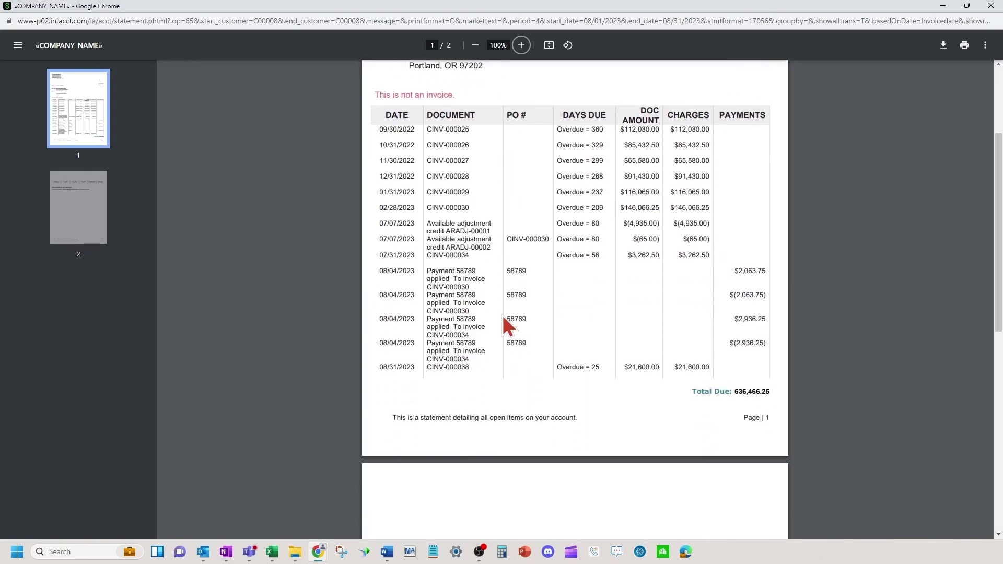
{"action": "scroll", "coordinate": [502, 325], "scroll_direction": "down", "scroll_amount": 9}
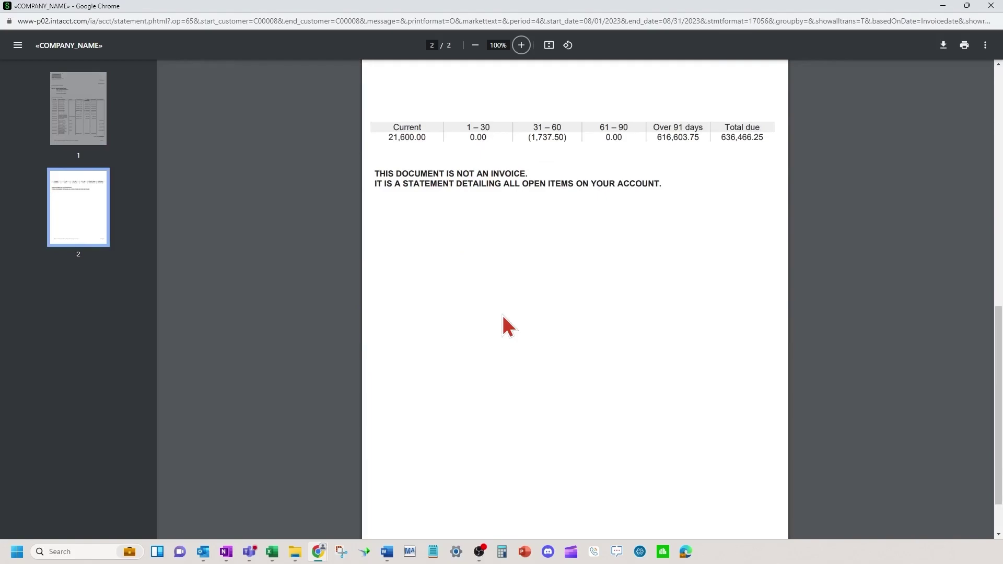
{"action": "scroll", "coordinate": [546, 249], "scroll_direction": "up", "scroll_amount": 12}
{"action": "scroll", "coordinate": [654, 242], "scroll_direction": "down", "scroll_amount": 7}
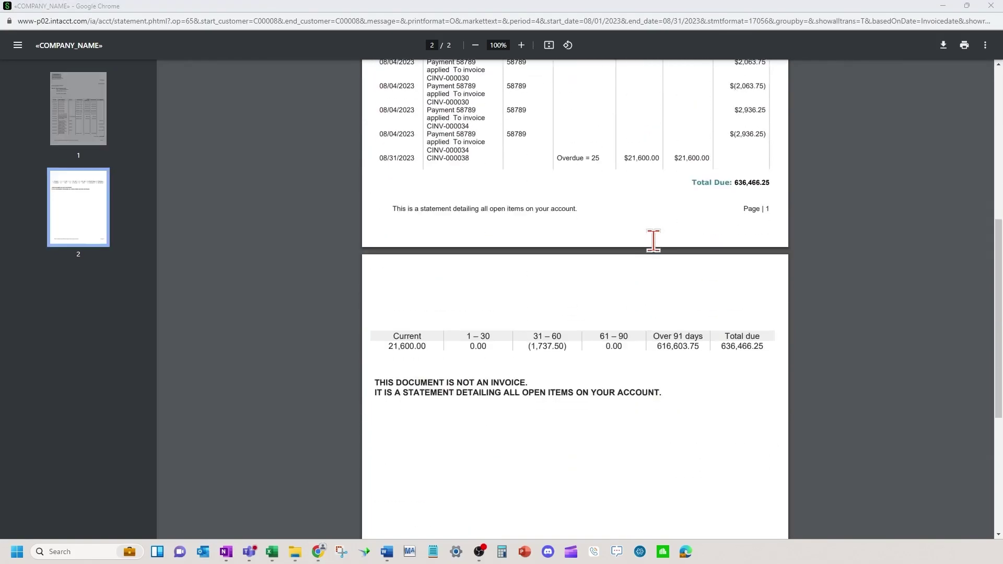
{"action": "scroll", "coordinate": [653, 241], "scroll_direction": "down", "scroll_amount": 5}
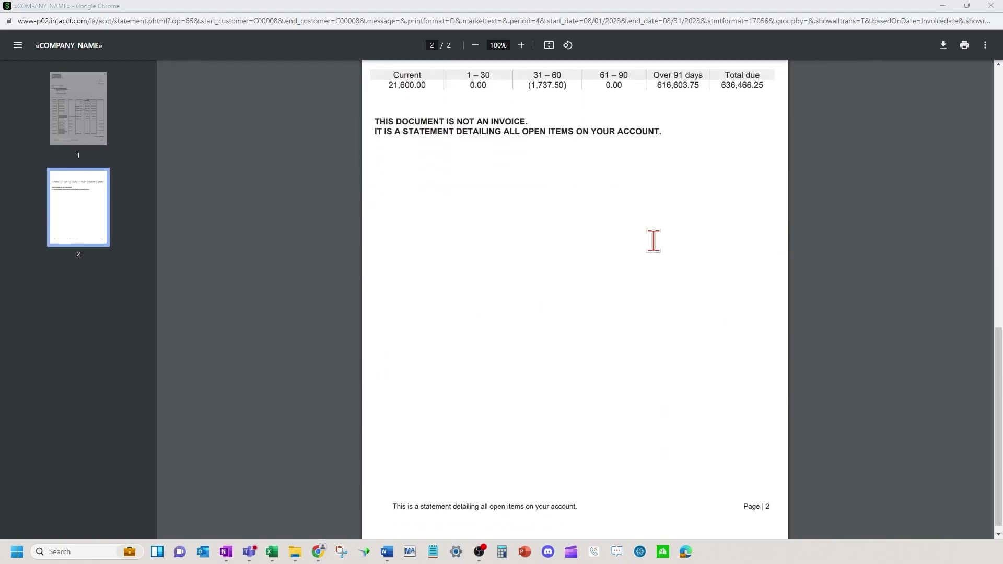
{"action": "scroll", "coordinate": [653, 241], "scroll_direction": "up", "scroll_amount": 6}
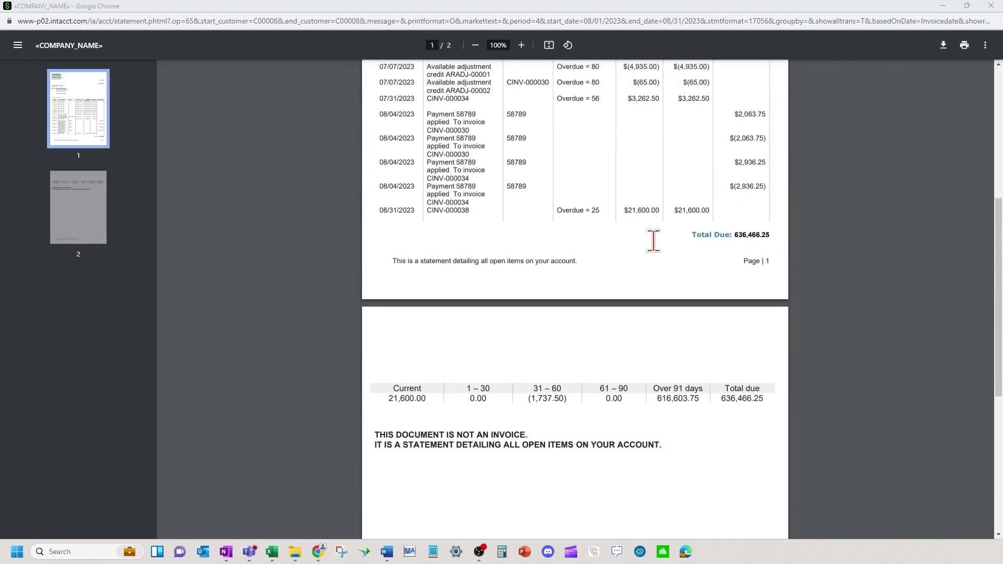
{"action": "scroll", "coordinate": [652, 240], "scroll_direction": "up", "scroll_amount": 6}
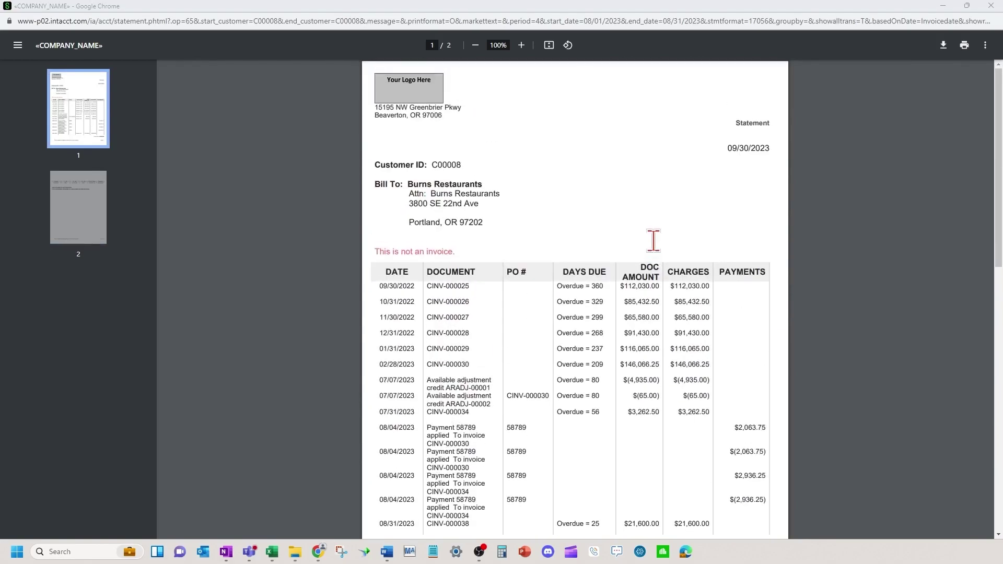
Mark Grocer's Association and Star Enterprises for printing, Burns Restaurants only for email, then send.
{"action": "left_click", "coordinate": [992, 6]}
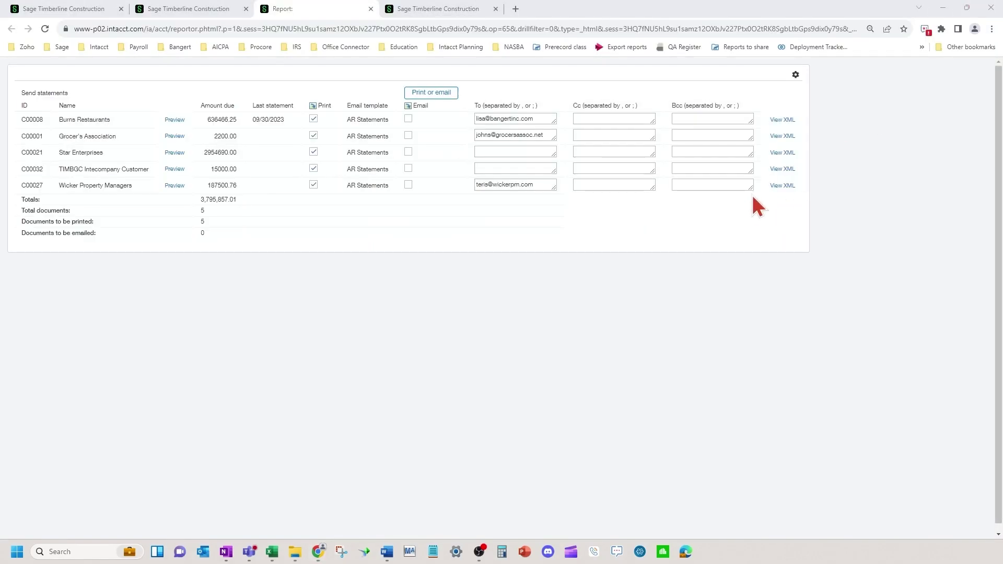
{"action": "left_click", "coordinate": [313, 105]}
{"action": "left_click", "coordinate": [408, 119]}
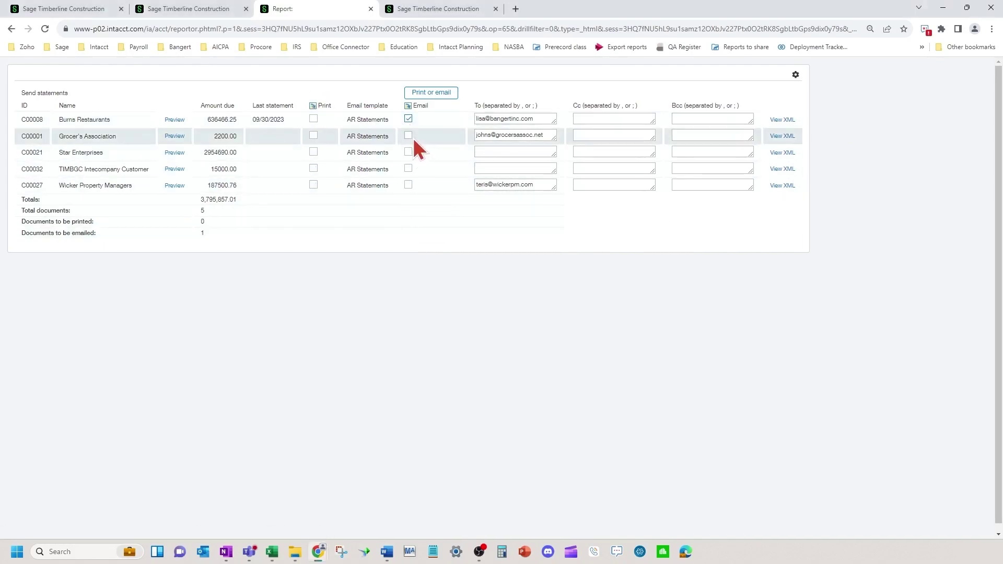
{"action": "left_click", "coordinate": [409, 185]}
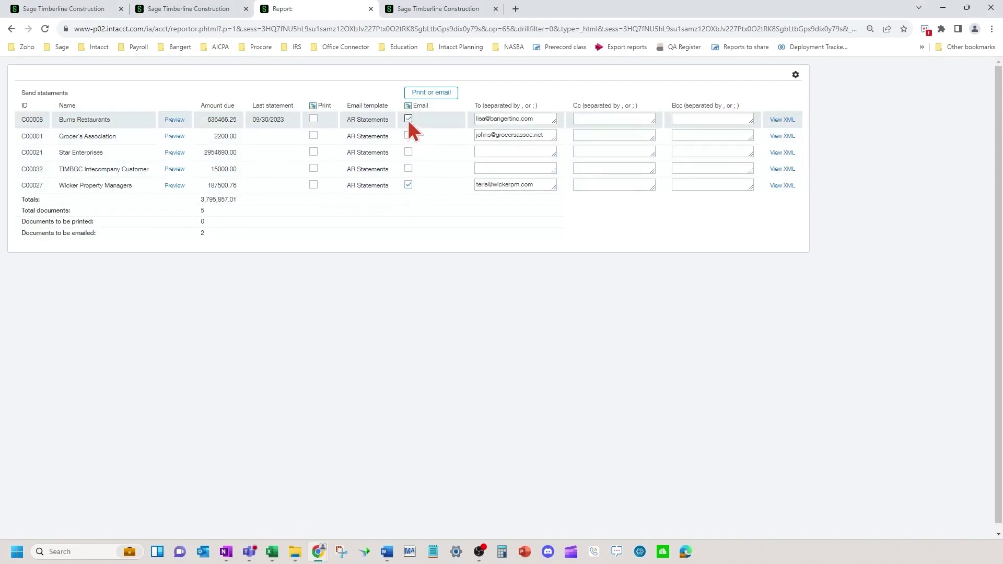
{"action": "left_click", "coordinate": [313, 135]}
{"action": "left_click", "coordinate": [313, 151]}
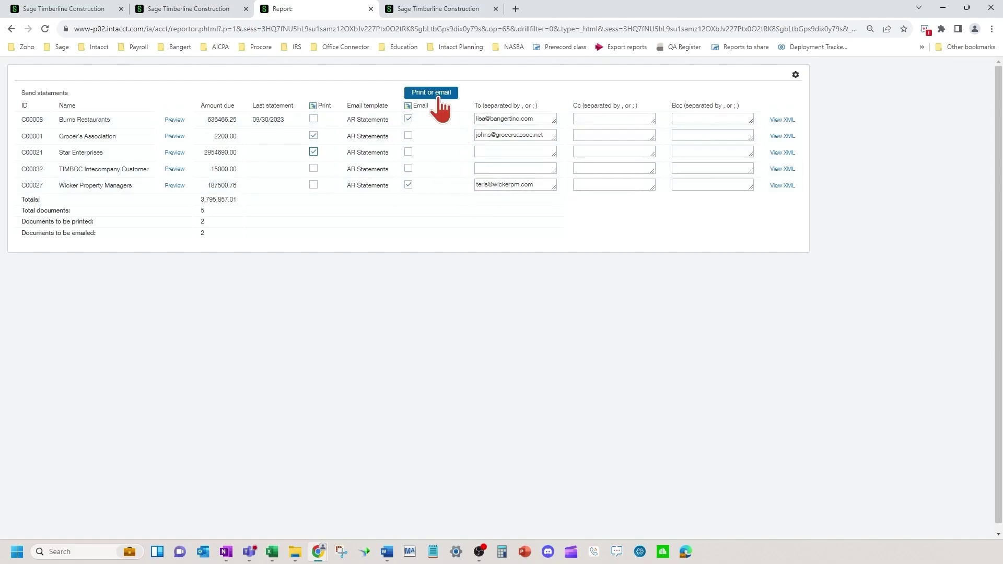
{"action": "left_click", "coordinate": [407, 185]}
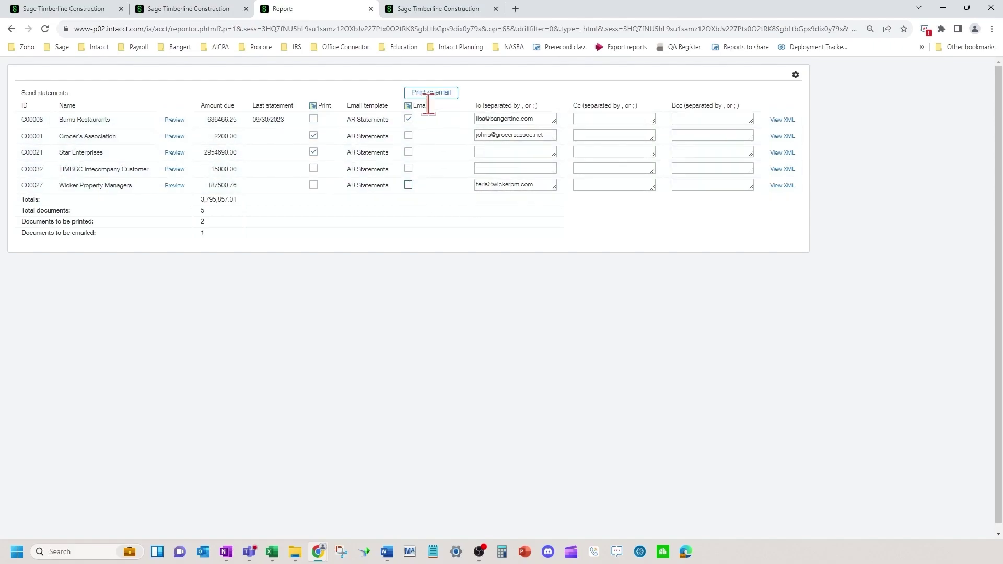
{"action": "left_click", "coordinate": [517, 118]}
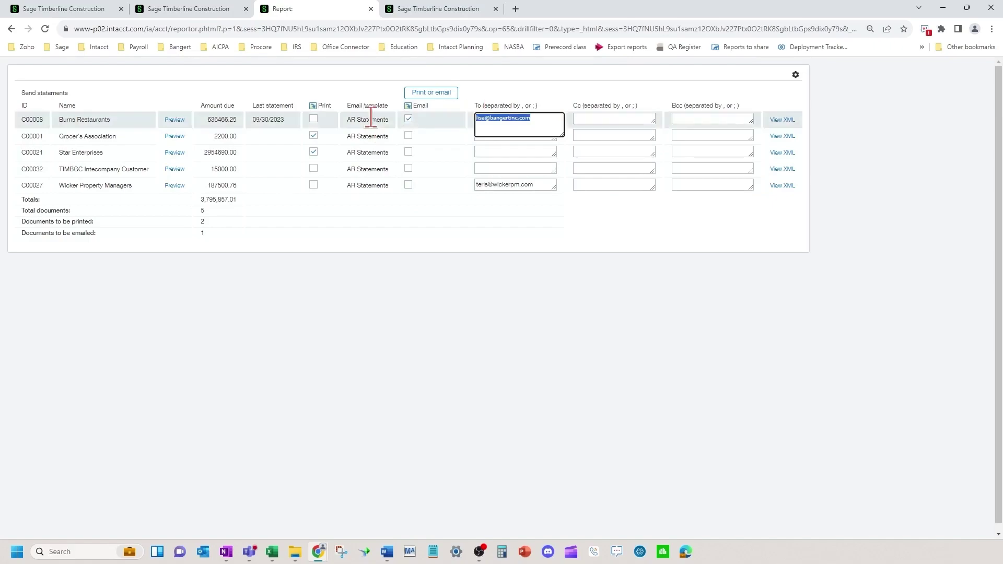
{"action": "left_click", "coordinate": [433, 93]}
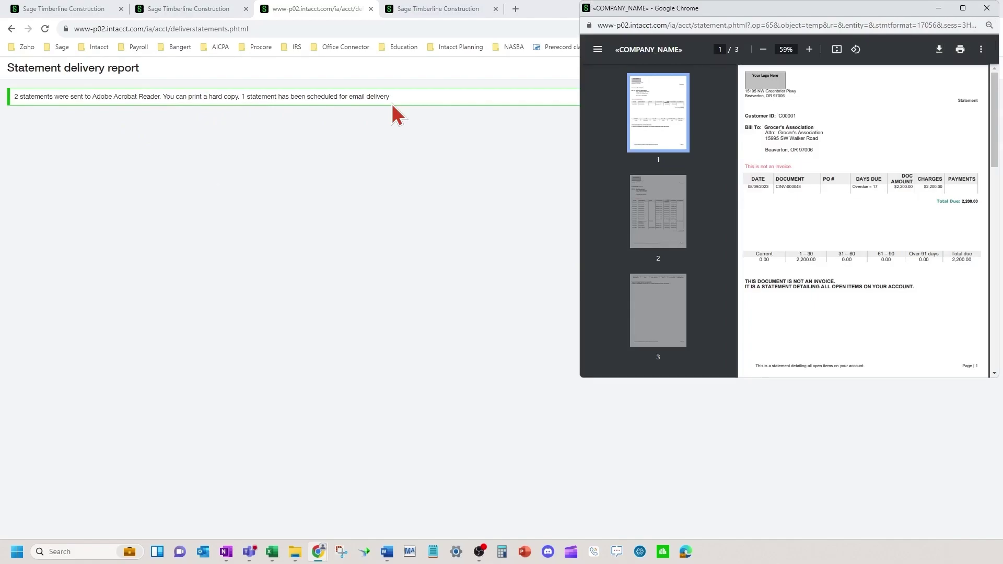
Page through the three statement PDF pages, then return to the delivery report showing 2 printed, 1 emailed.
{"action": "left_click", "coordinate": [667, 222]}
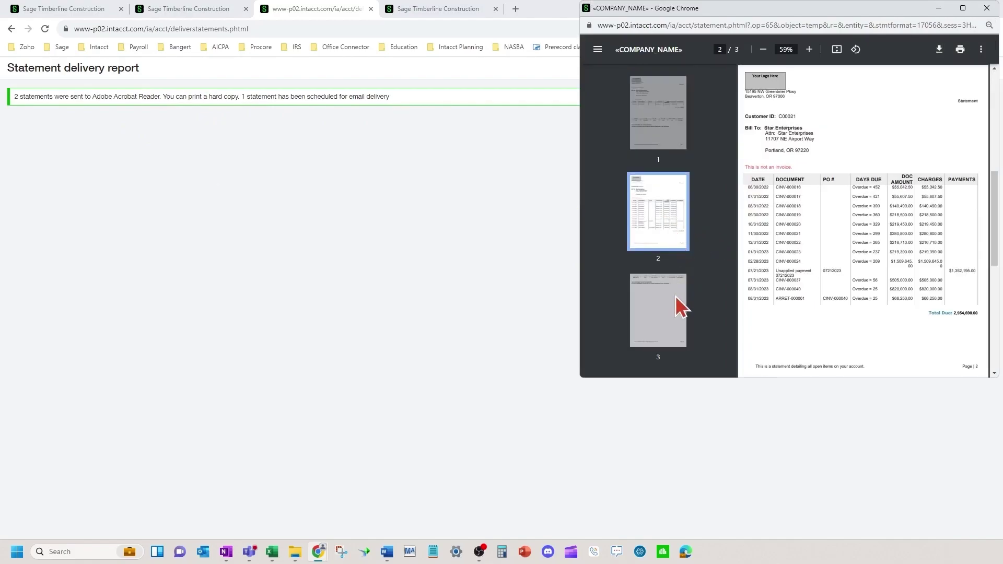
{"action": "left_click", "coordinate": [674, 290]}
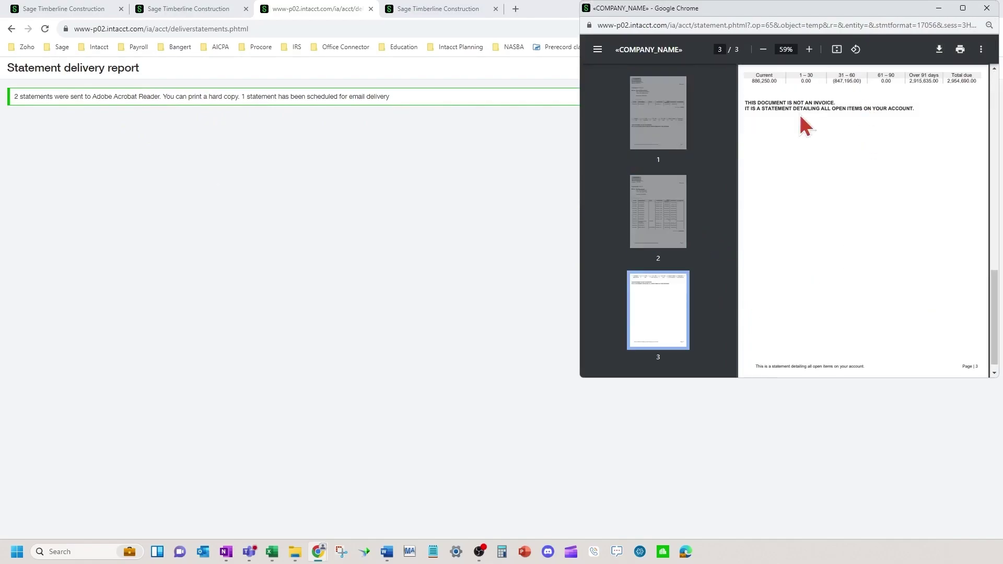
{"action": "left_click", "coordinate": [653, 110]}
{"action": "left_click", "coordinate": [664, 224]}
{"action": "left_click", "coordinate": [667, 97]}
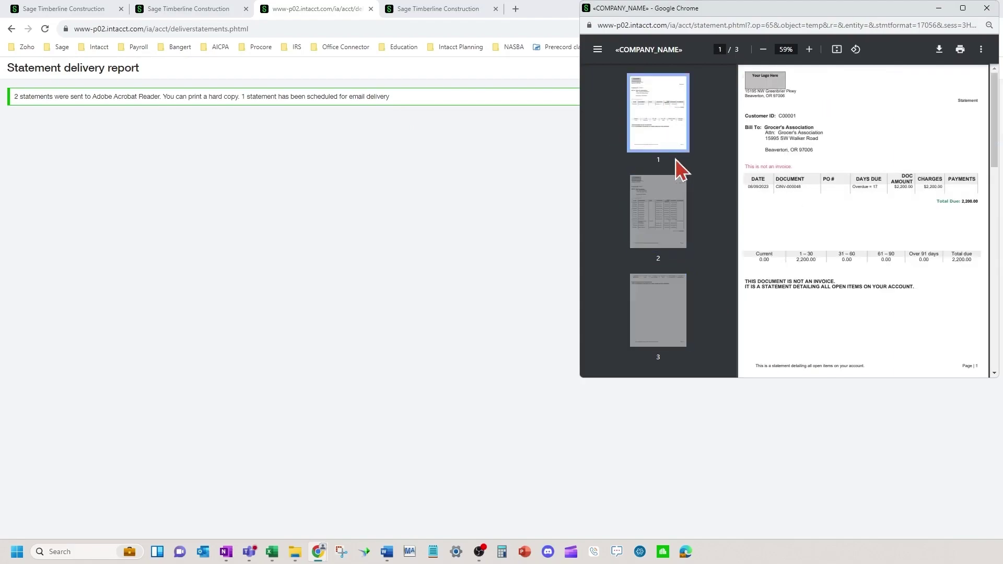
{"action": "left_click", "coordinate": [380, 99]}
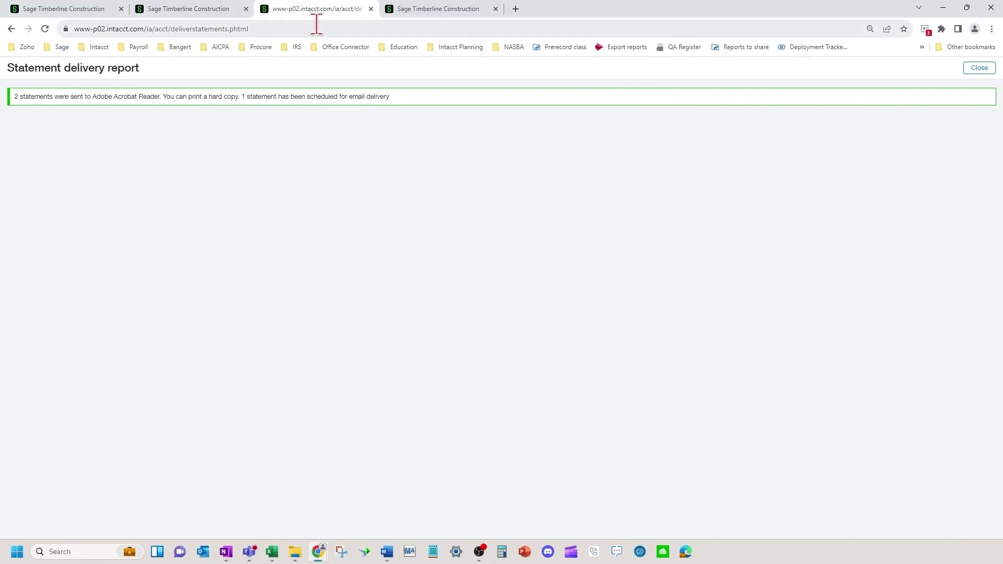
Reload the Email delivery history, view record 74's Statement email details, then return to the statements page.
{"action": "left_click", "coordinate": [412, 9]}
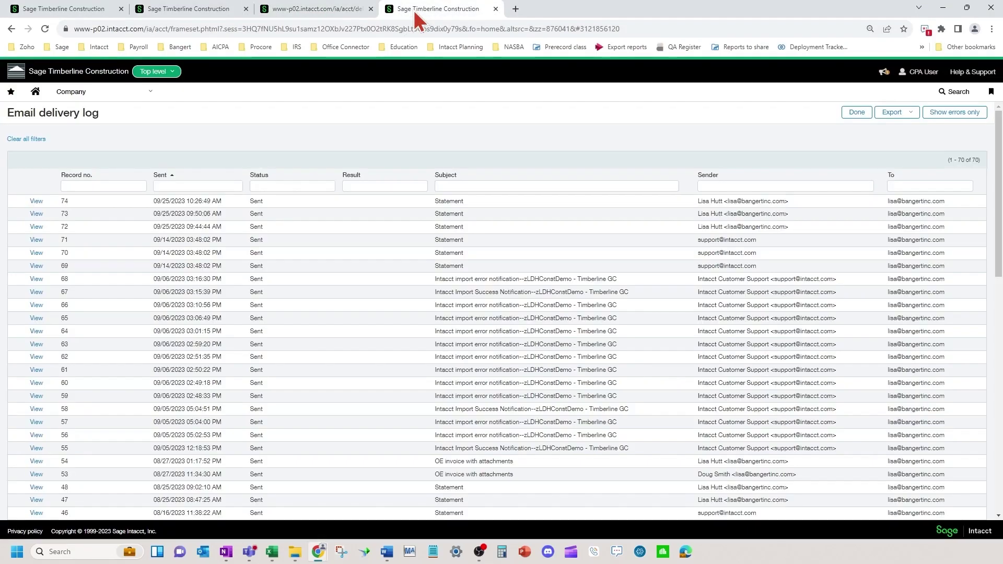
{"action": "left_click", "coordinate": [73, 94]}
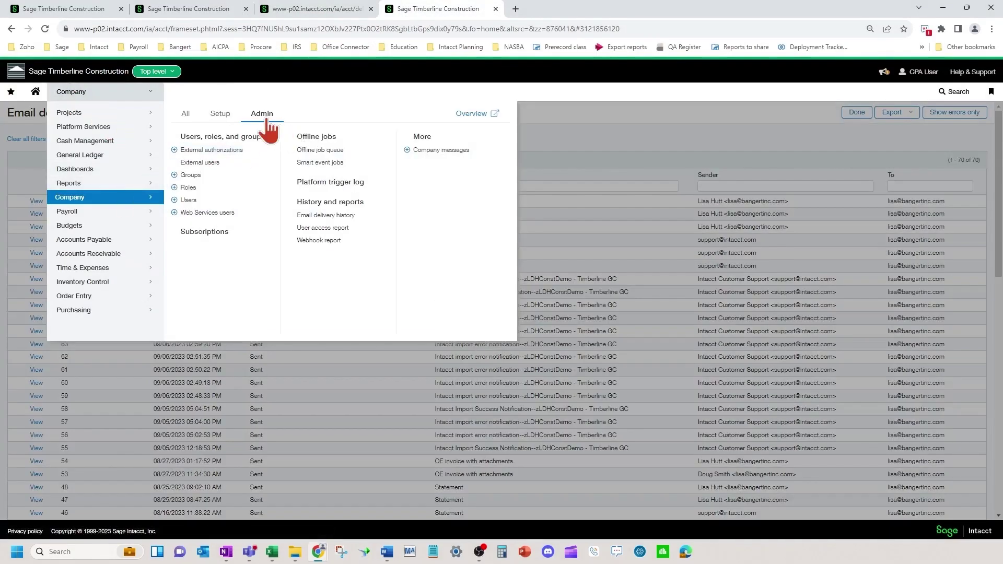
{"action": "left_click", "coordinate": [363, 220]}
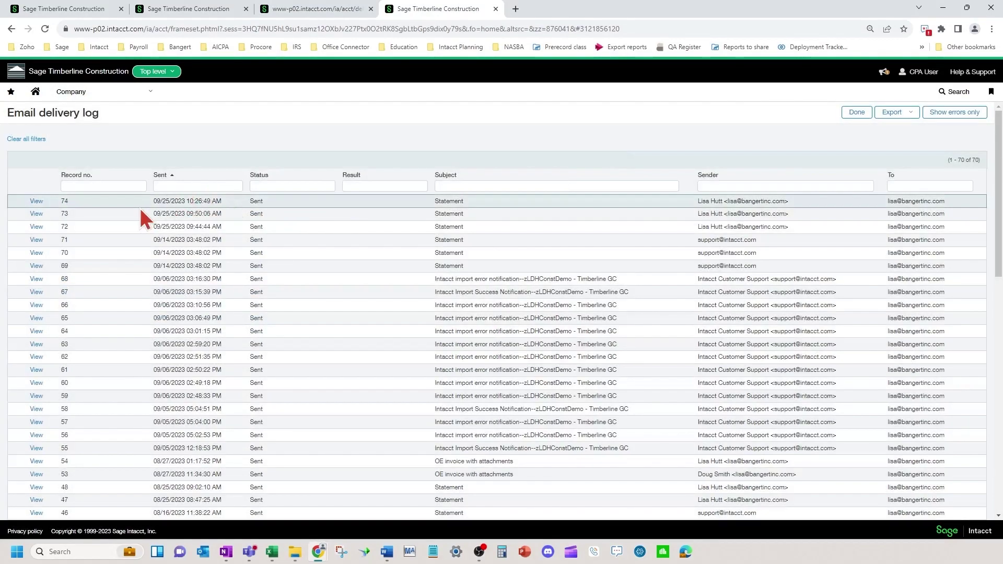
{"action": "left_click", "coordinate": [34, 202]}
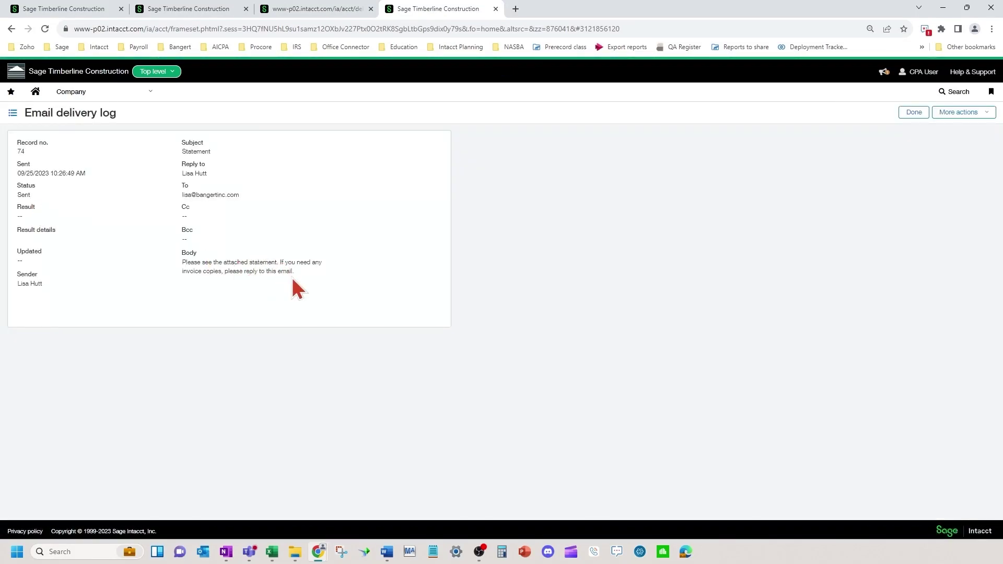
{"action": "left_click", "coordinate": [908, 114]}
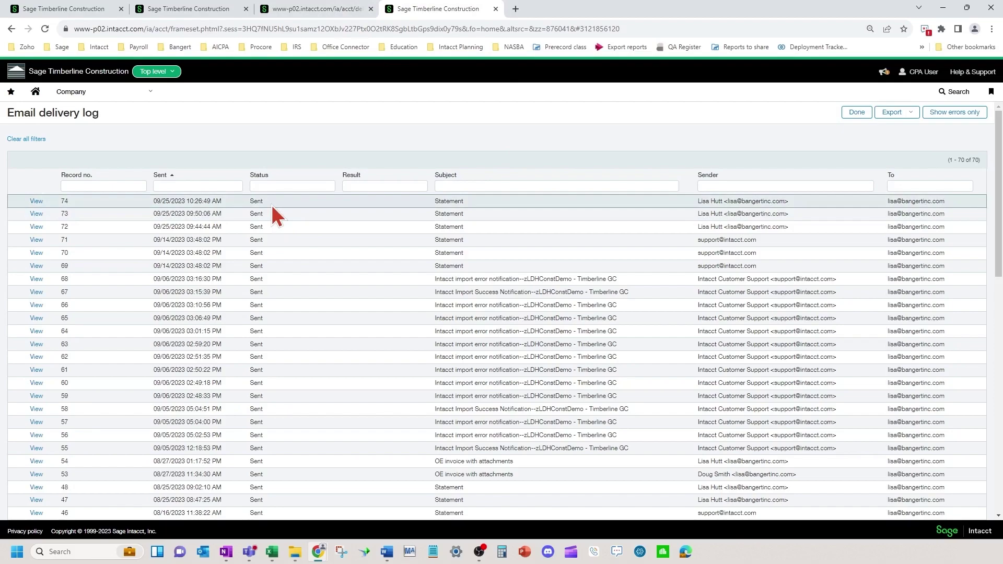
{"action": "left_click", "coordinate": [320, 10]}
Open Platform Services' Printed doc templates list and scroll to Intacct Statement and Clear Statement.
{"action": "left_click", "coordinate": [207, 16]}
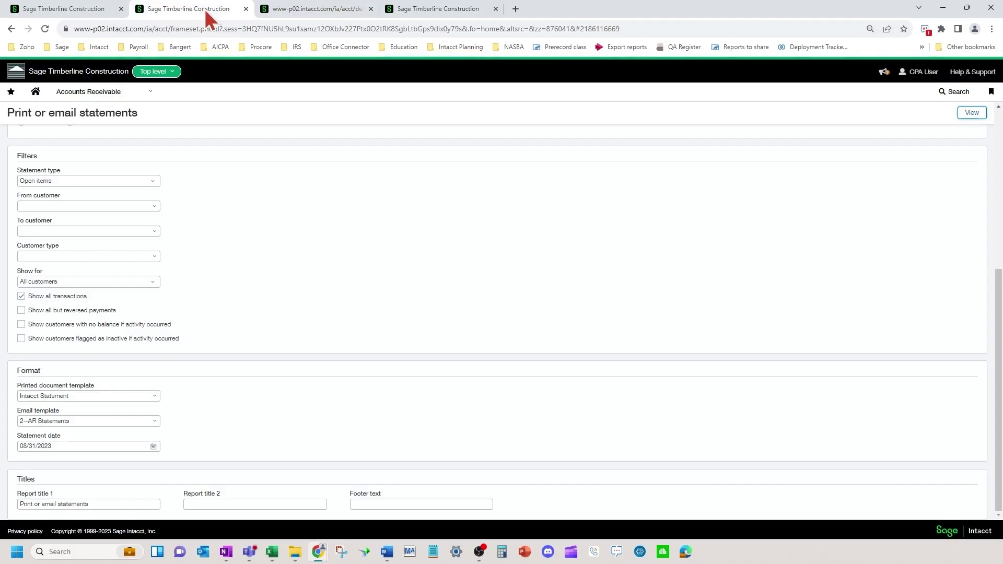
{"action": "left_click", "coordinate": [82, 92]}
{"action": "mouse_move", "coordinate": [112, 129]}
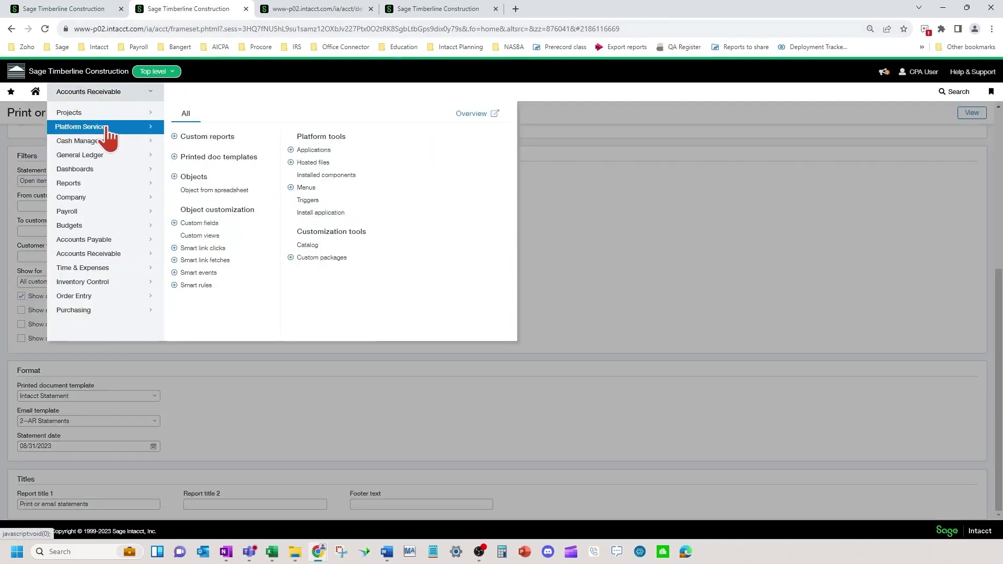
{"action": "left_click", "coordinate": [224, 158]}
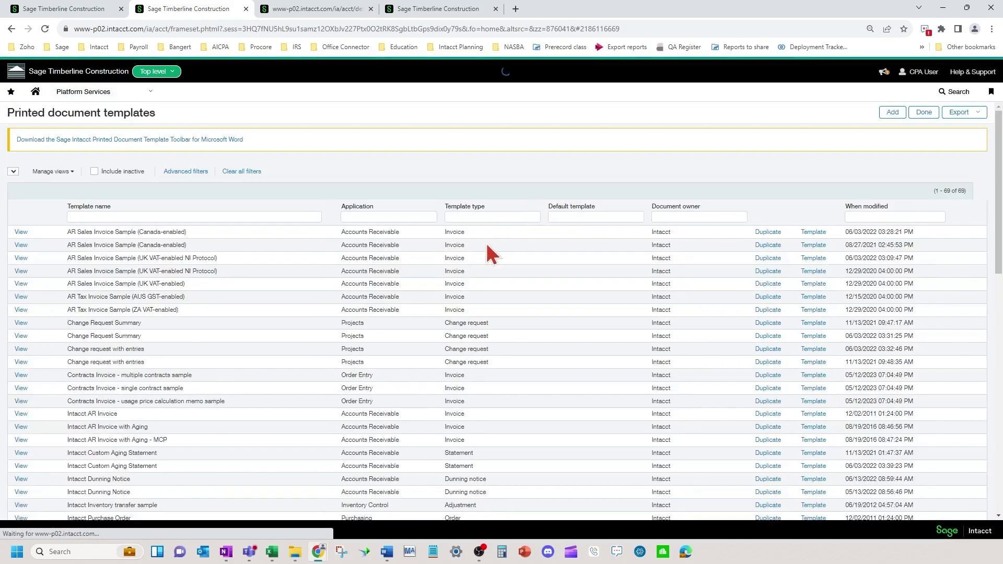
{"action": "scroll", "coordinate": [232, 330], "scroll_direction": "down", "scroll_amount": 10}
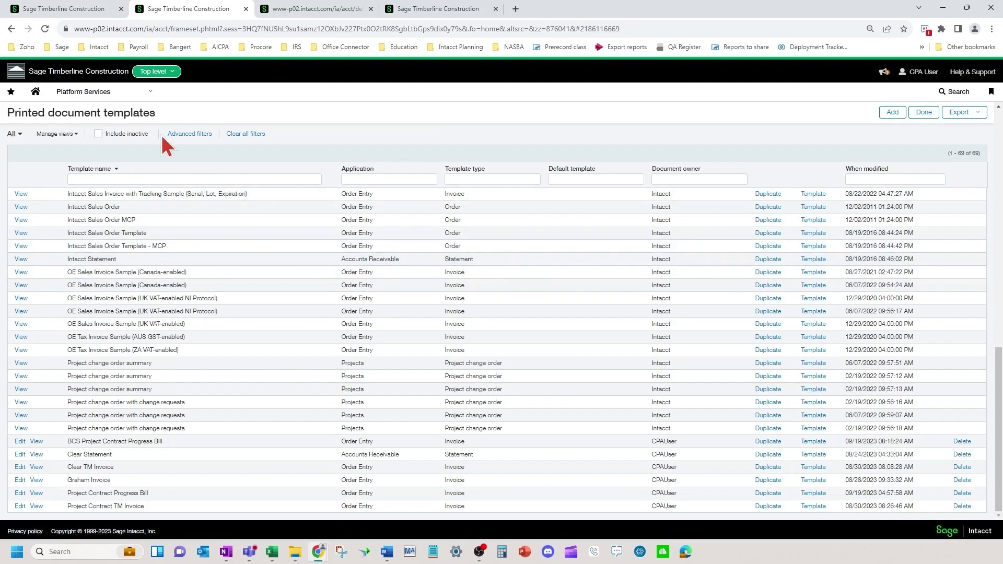
Go to the Email templates list under Company setup.
{"action": "left_click", "coordinate": [99, 94]}
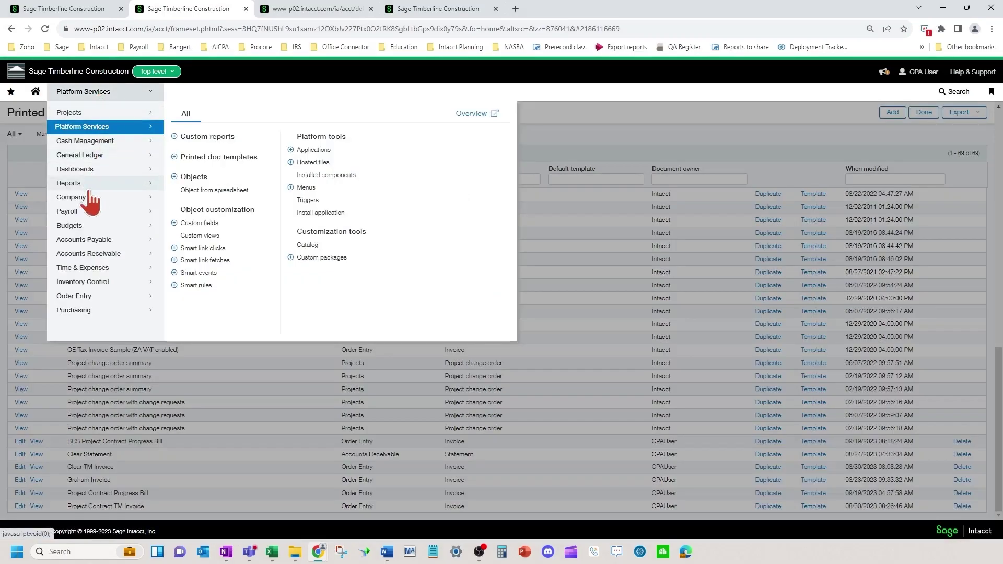
{"action": "mouse_move", "coordinate": [86, 197]}
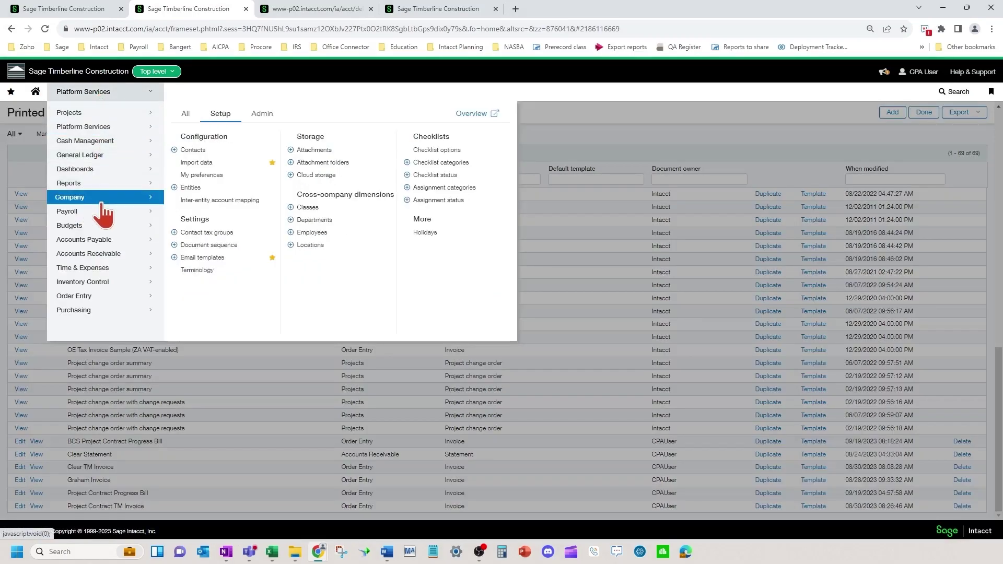
{"action": "left_click", "coordinate": [264, 114]}
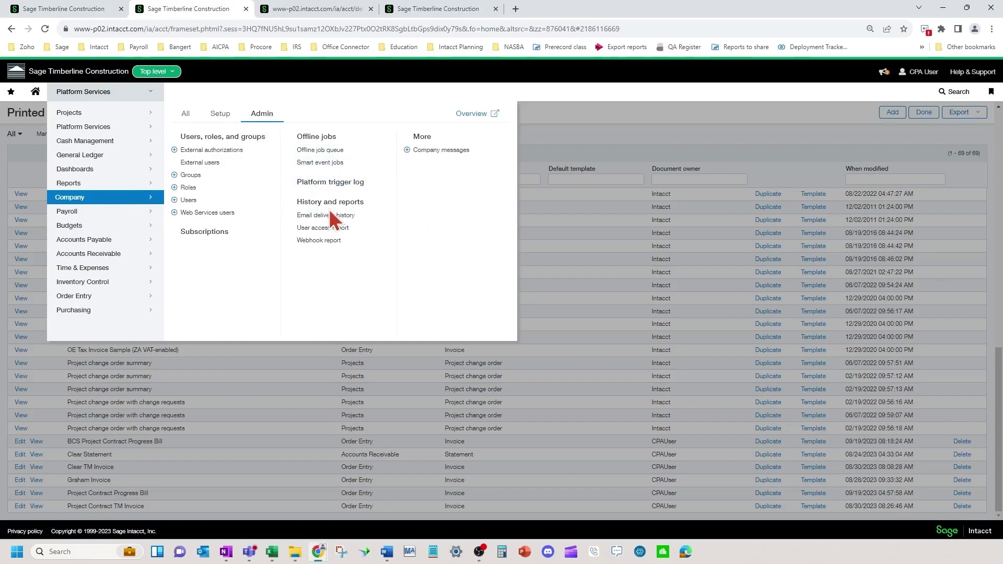
{"action": "left_click", "coordinate": [219, 121]}
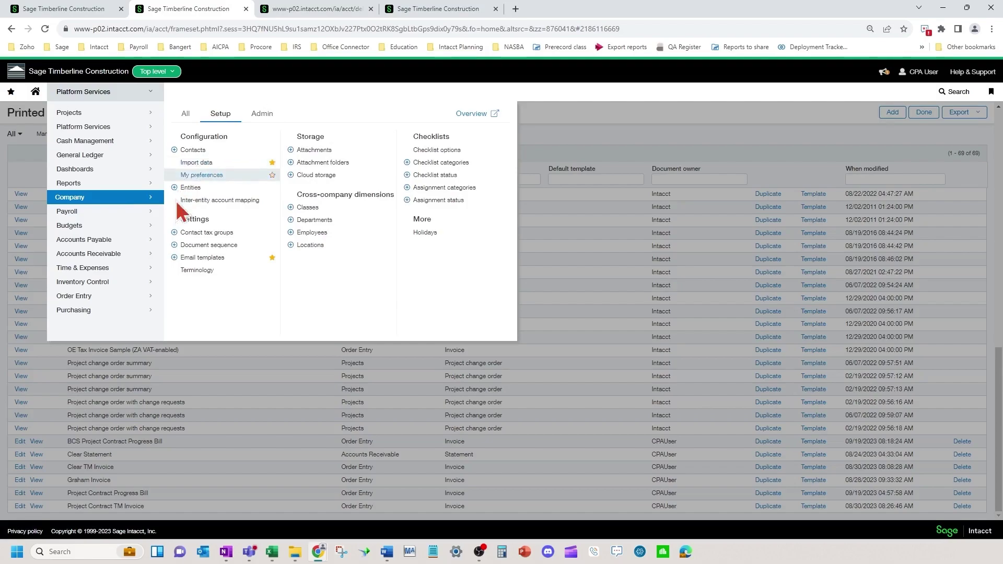
{"action": "left_click", "coordinate": [207, 256]}
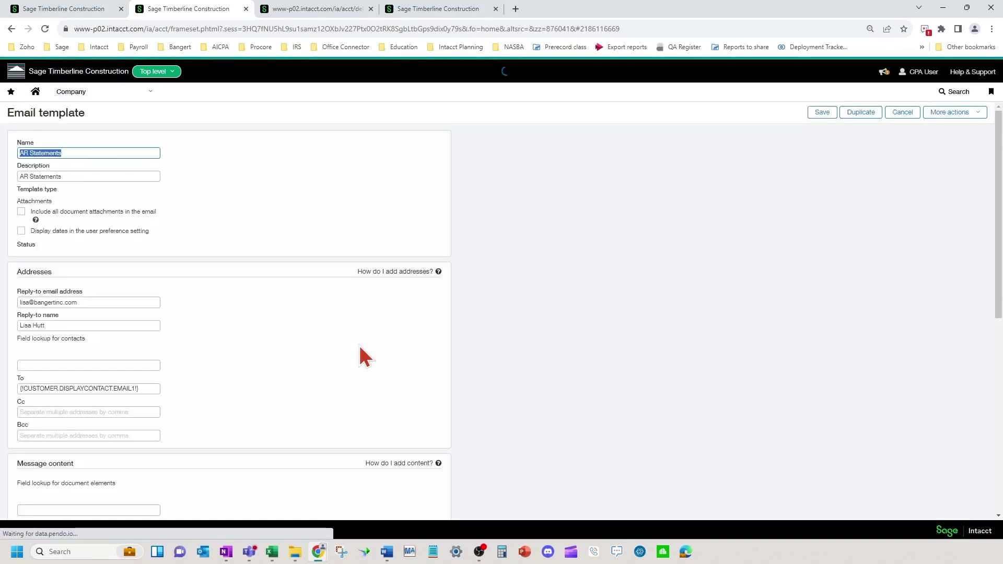
Open the AR Statements template and review its reply-to, recipient, subject and message content.
{"action": "scroll", "coordinate": [220, 338], "scroll_direction": "down", "scroll_amount": 3}
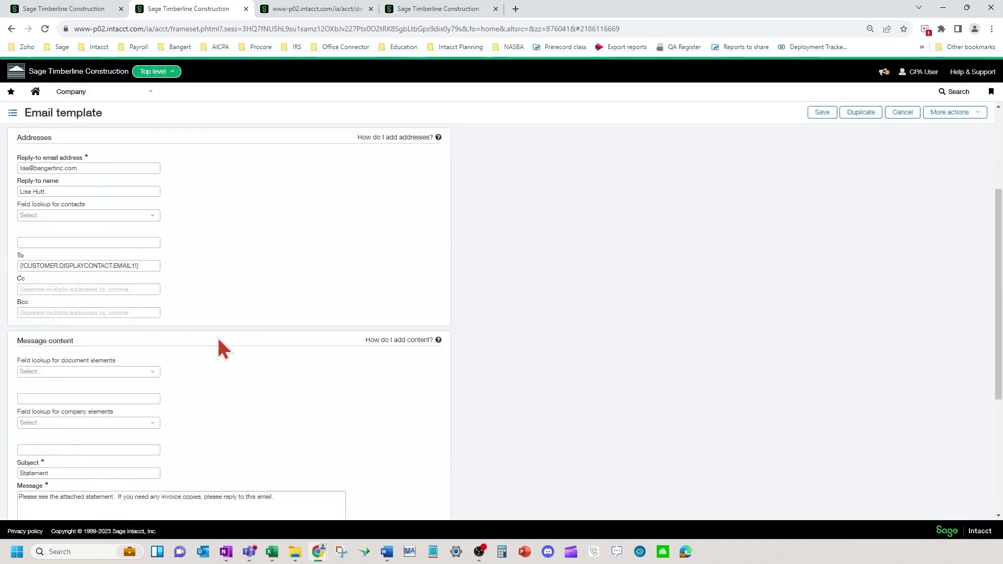
{"action": "left_click", "coordinate": [145, 262]}
{"action": "scroll", "coordinate": [170, 381], "scroll_direction": "down", "scroll_amount": 4}
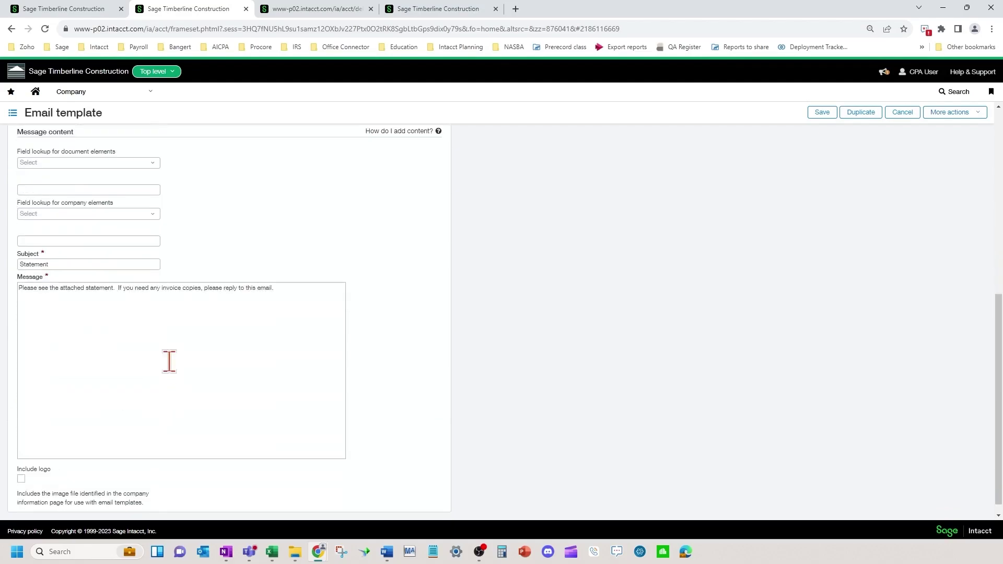
{"action": "scroll", "coordinate": [177, 420], "scroll_direction": "down", "scroll_amount": 1}
{"action": "key", "text": "alt+Tab"}
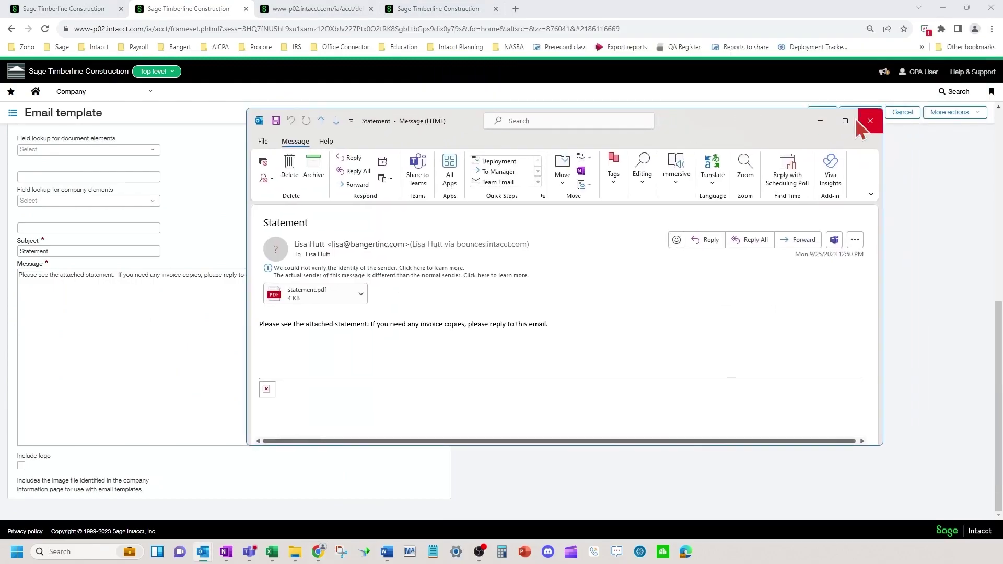
Maximize the received Statement email and open its statement.pdf attachment.
{"action": "left_click", "coordinate": [845, 121]}
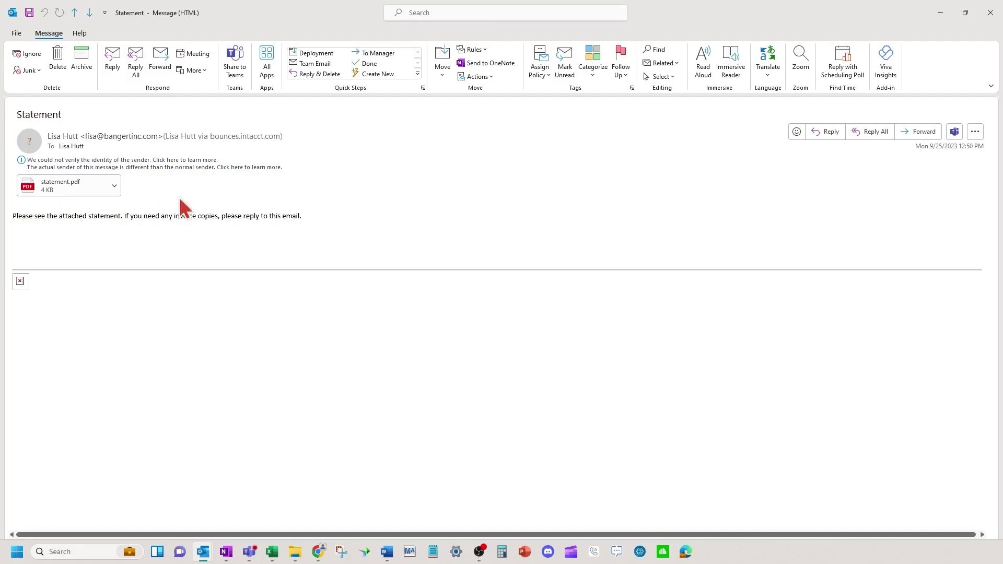
{"action": "double_click", "coordinate": [64, 189]}
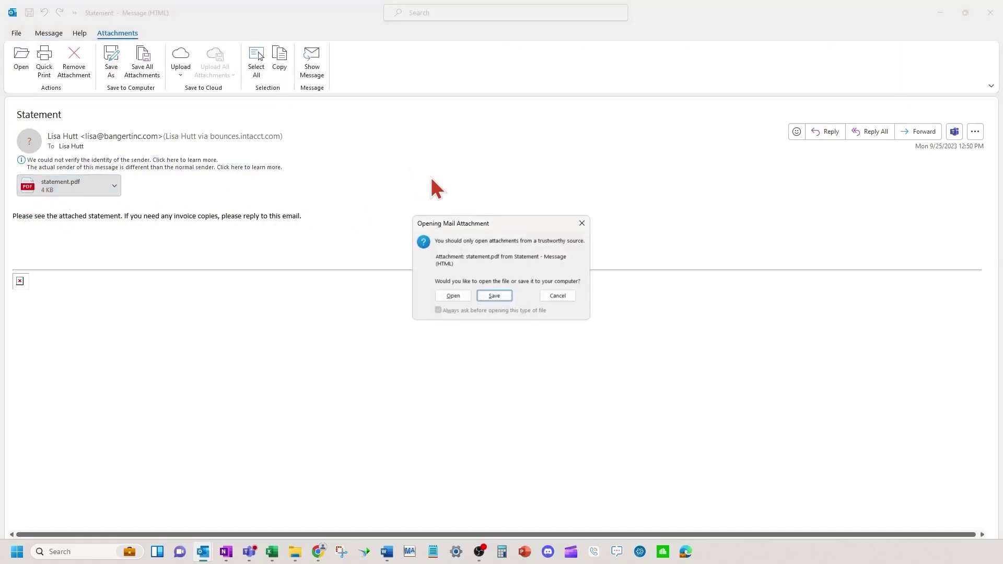
Open statement.pdf and view the Burns Restaurants statement full-screen in Edge.
{"action": "left_click", "coordinate": [452, 296]}
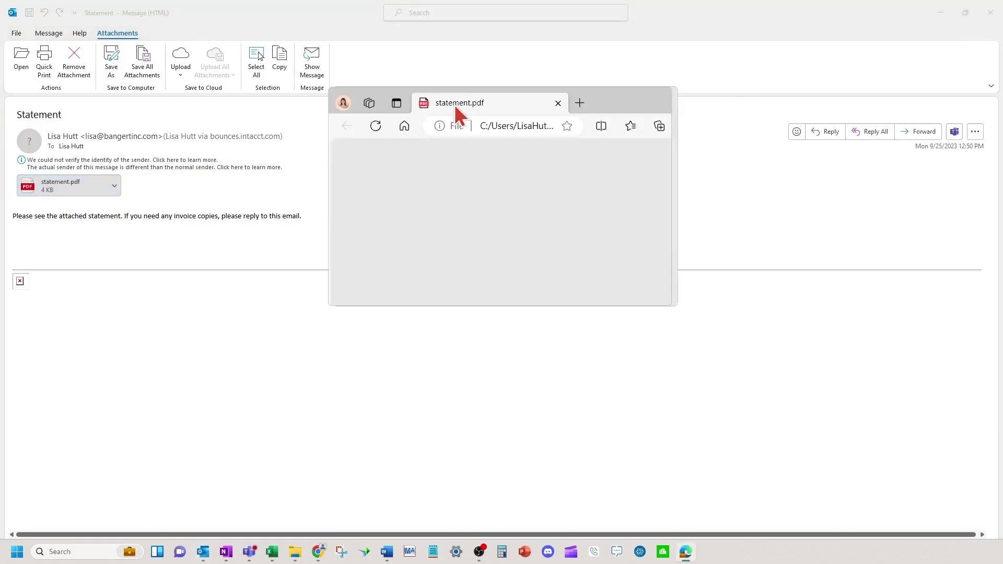
{"action": "left_click", "coordinate": [505, 96]}
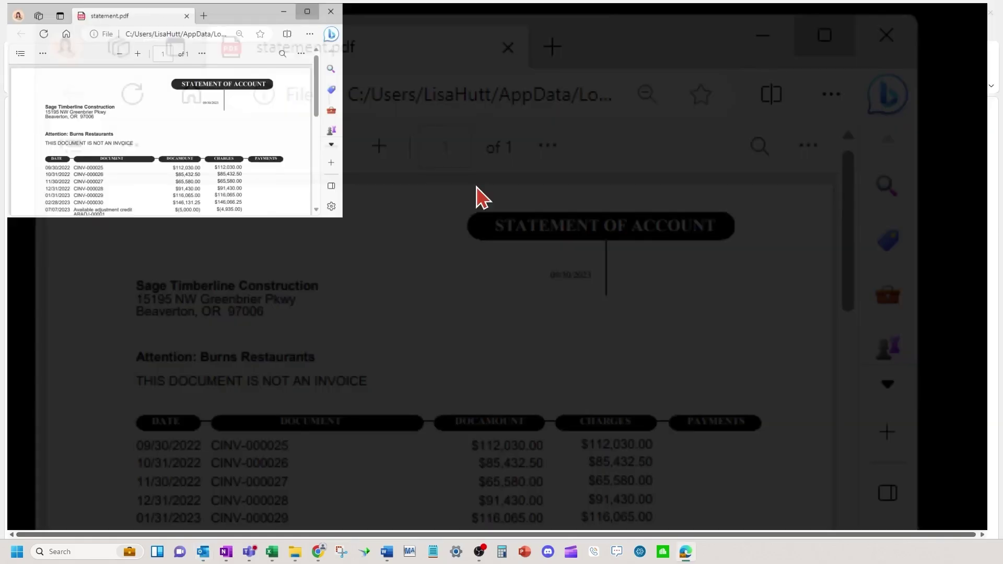